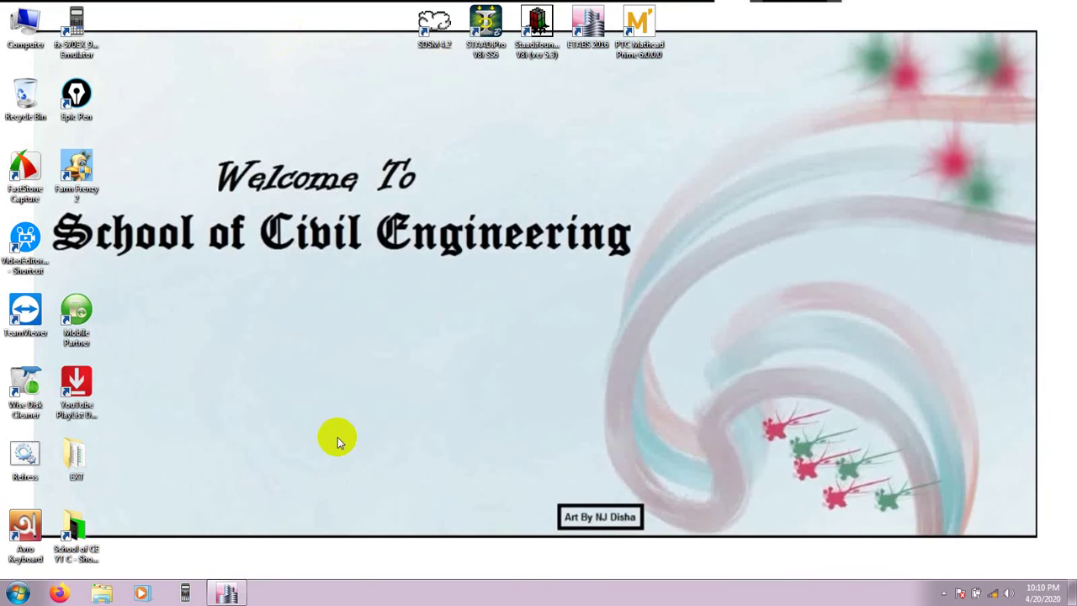
Restore the 'RS & POA' ETABS model window and make its base plan view active.
click(226, 594)
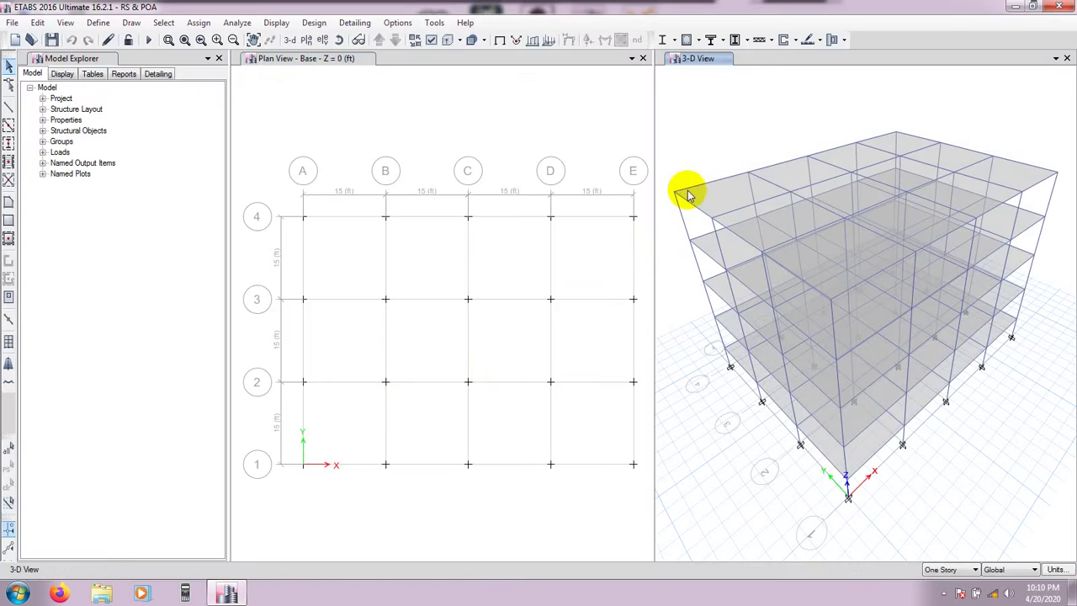
click(601, 141)
click(680, 142)
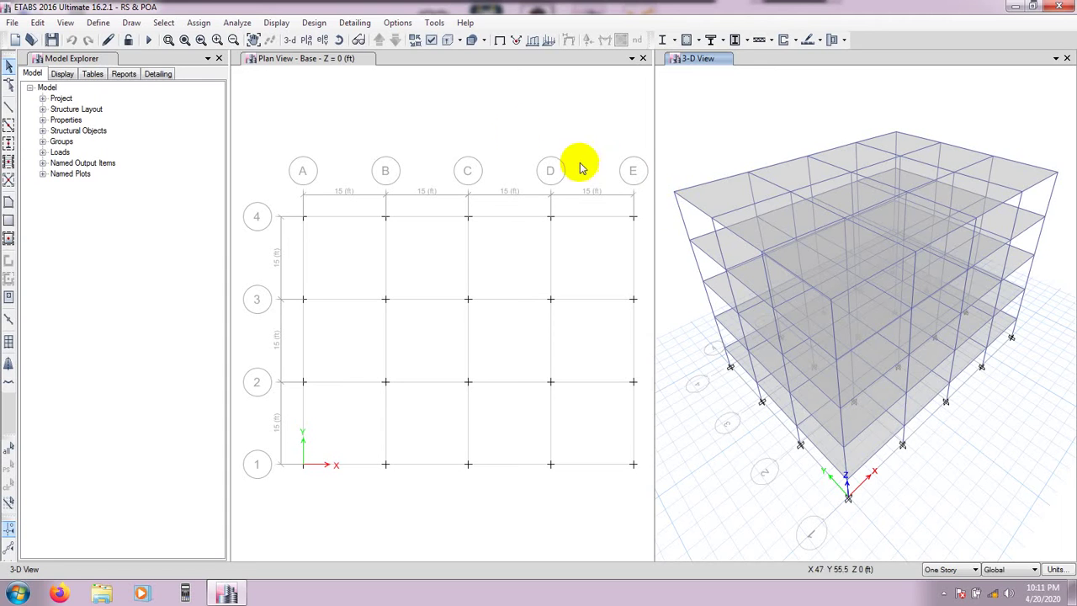
click(505, 124)
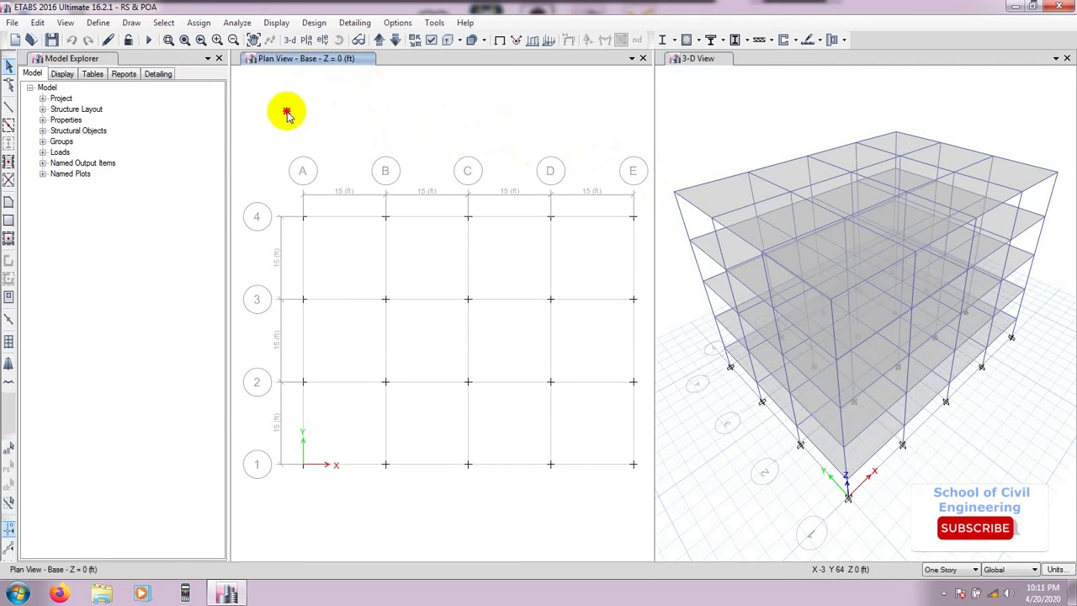
click(99, 22)
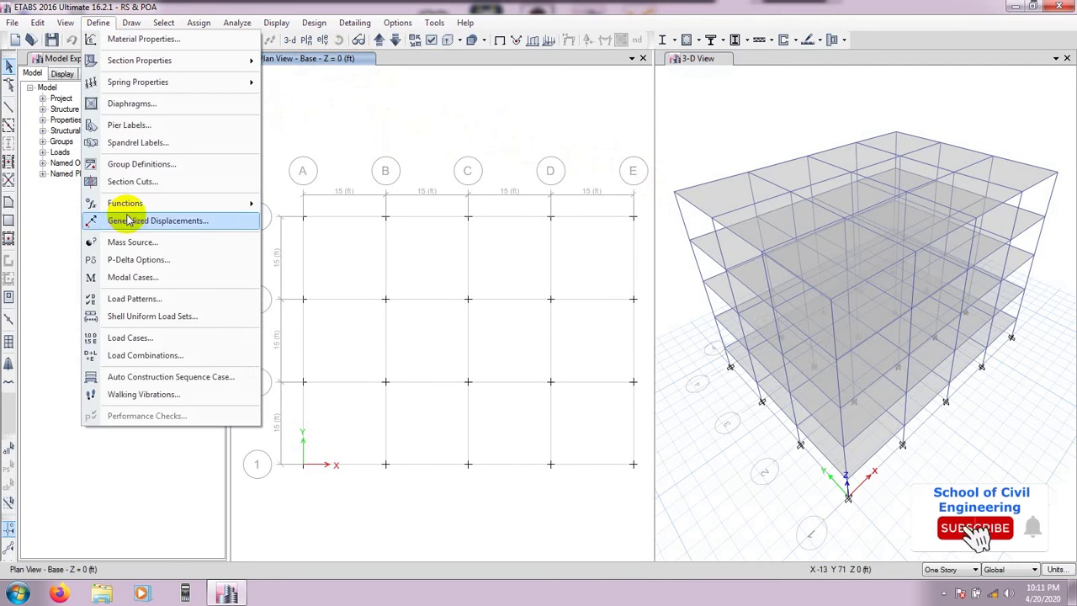
click(126, 298)
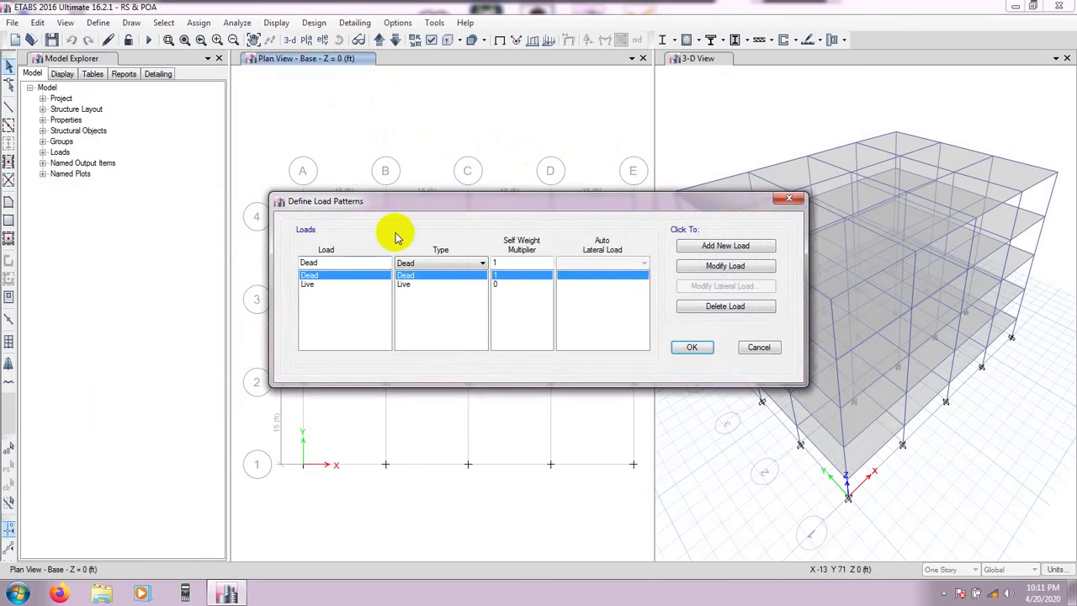
drag(412, 205, 300, 174)
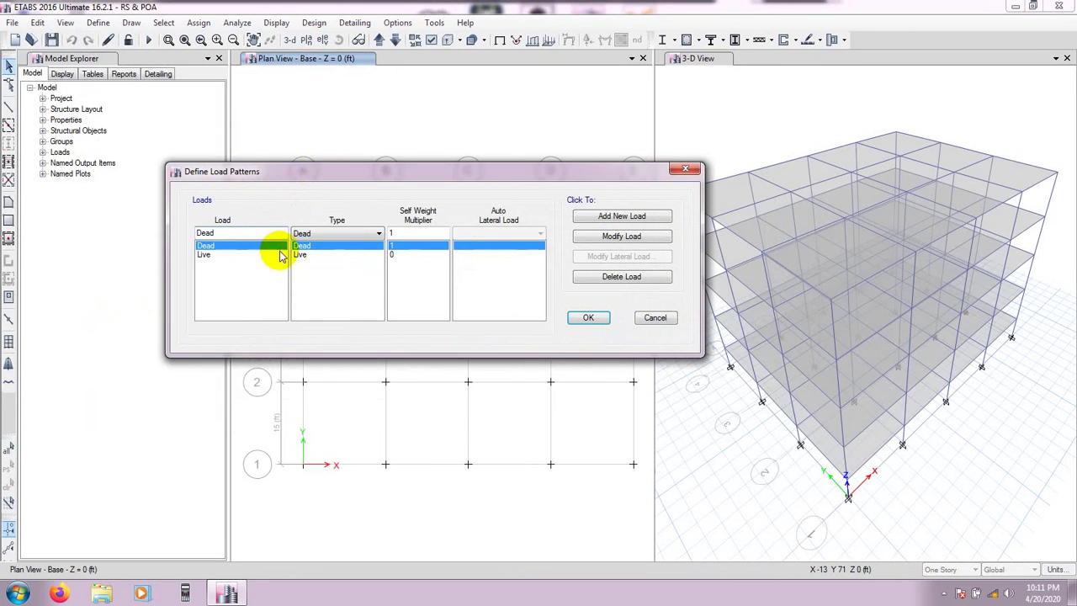
click(228, 255)
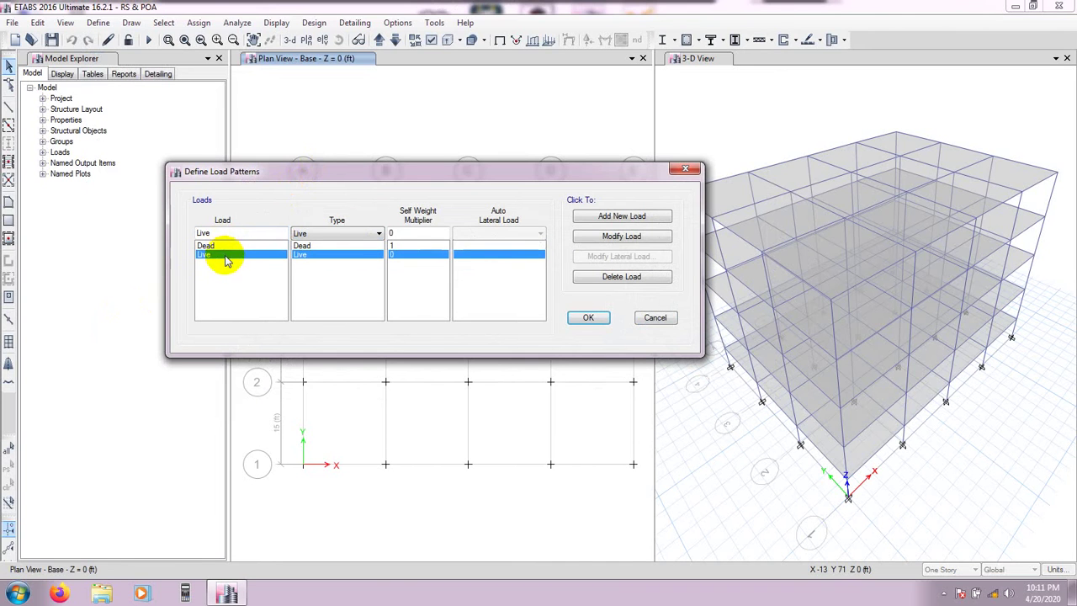
click(222, 246)
click(220, 256)
click(221, 245)
click(220, 255)
click(221, 246)
click(221, 254)
click(217, 246)
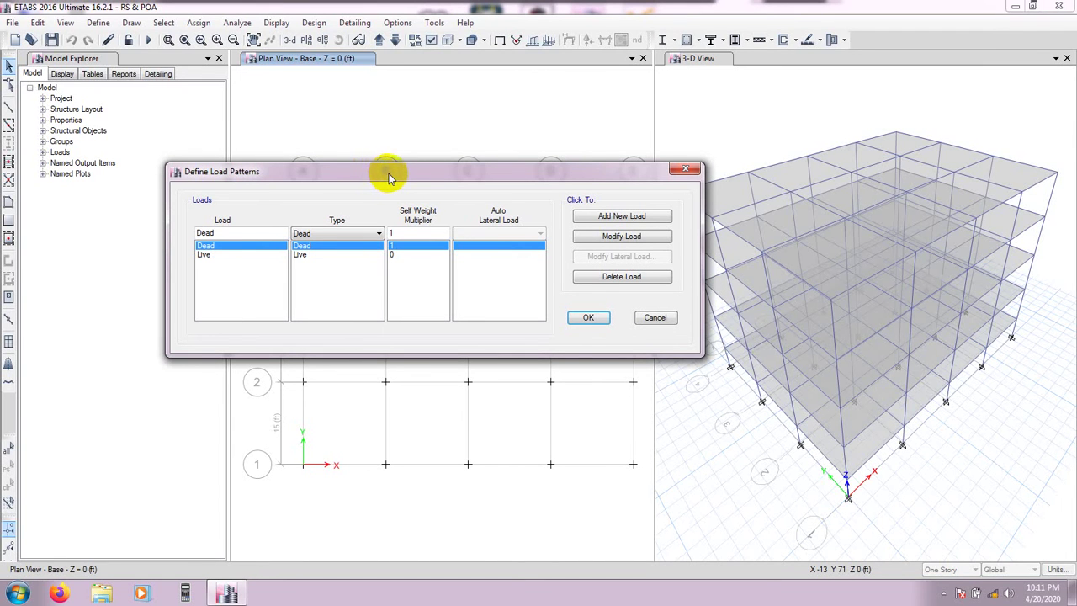
drag(385, 174, 363, 212)
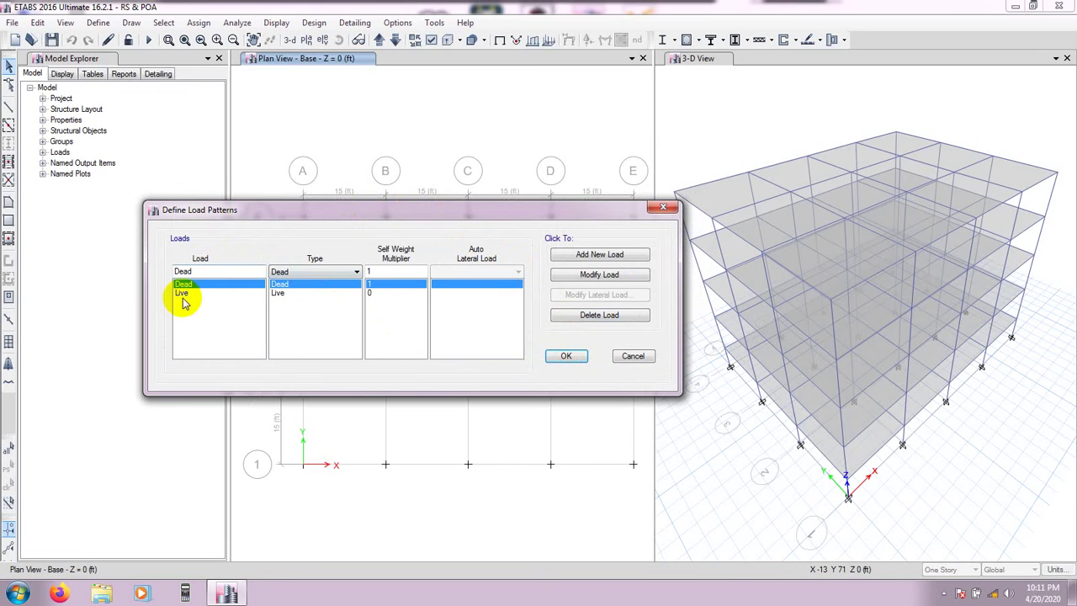
click(570, 357)
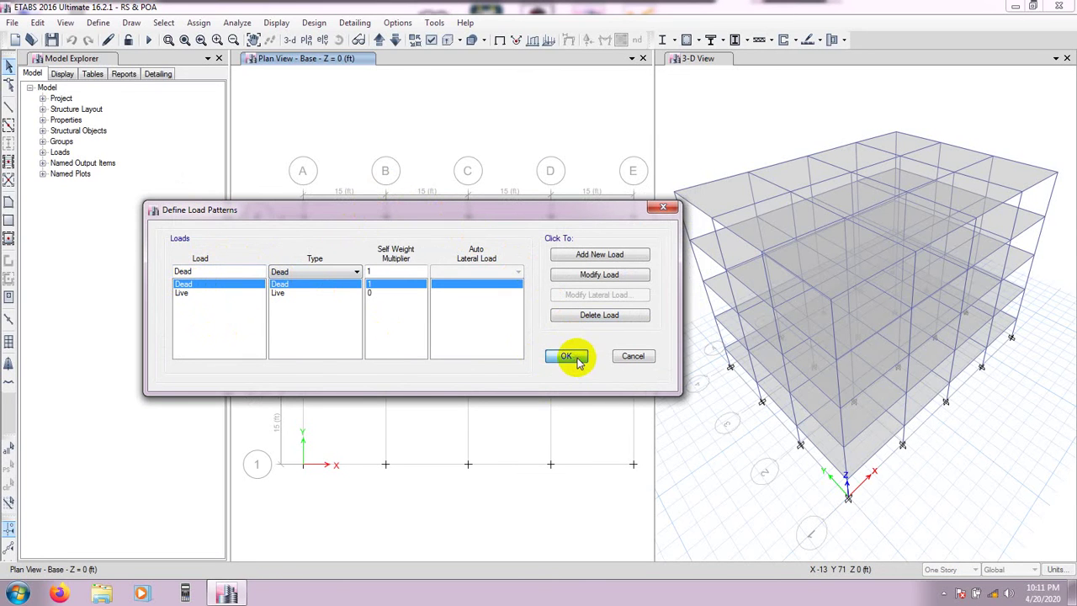
Select all 60 floor slabs by object type (Floors) and move the plan view to Story1.
click(100, 22)
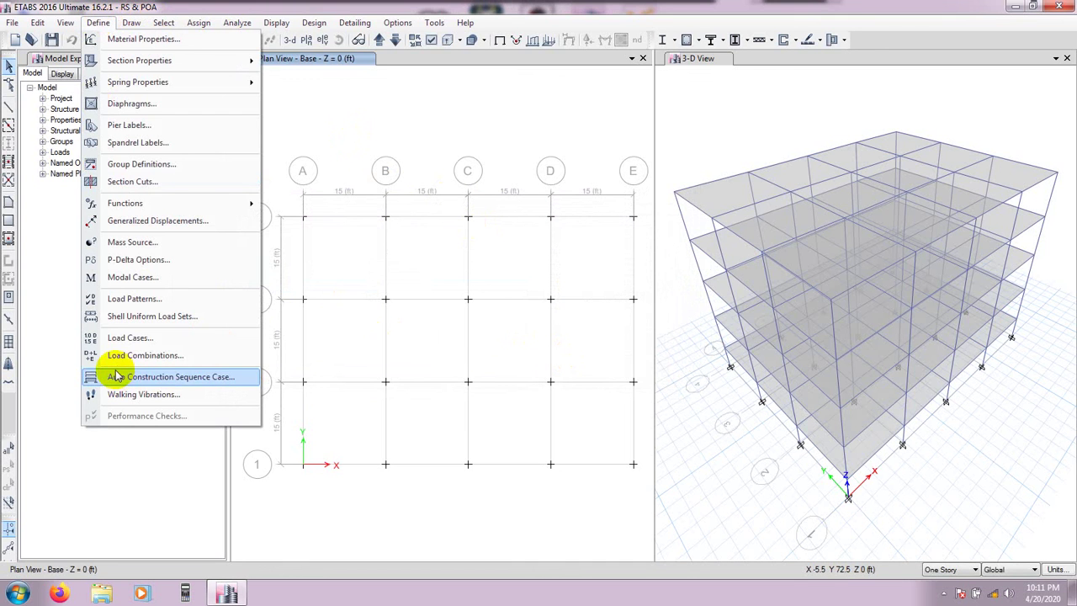
click(370, 118)
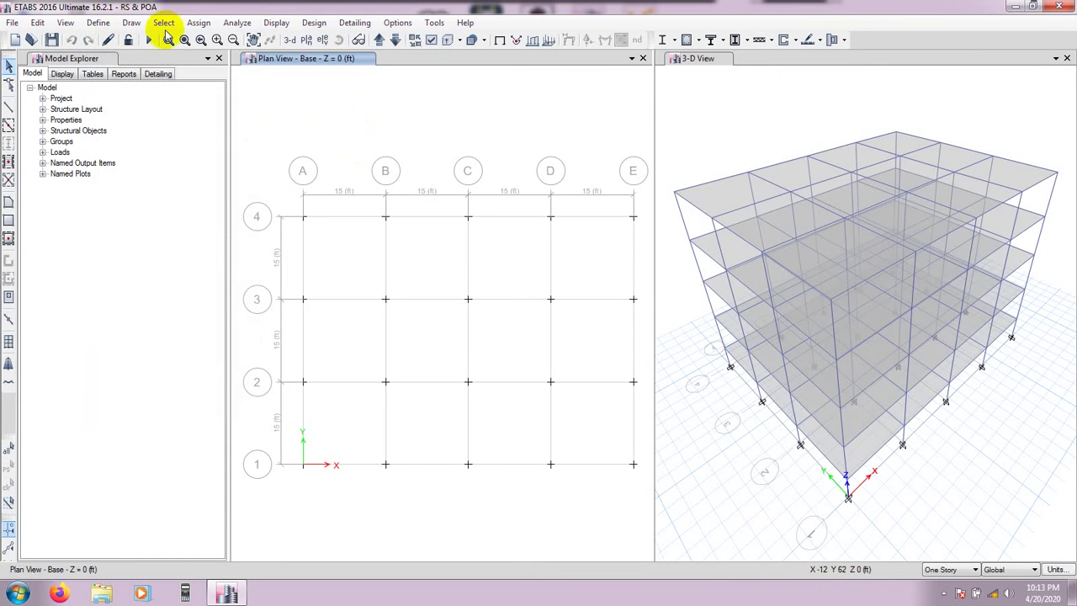
click(168, 25)
mouse_move(277, 38)
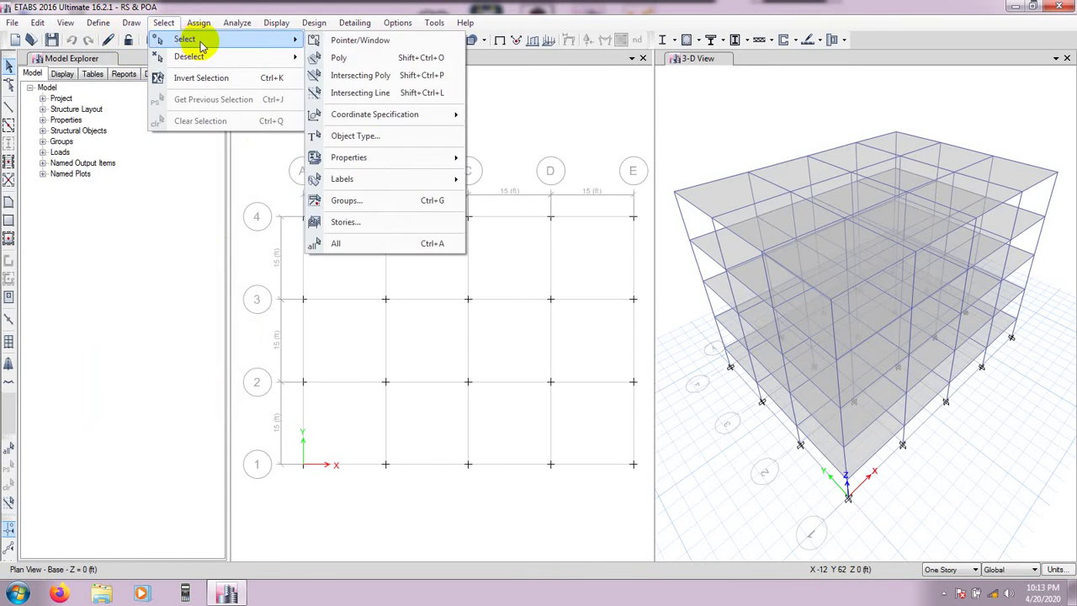
mouse_move(346, 158)
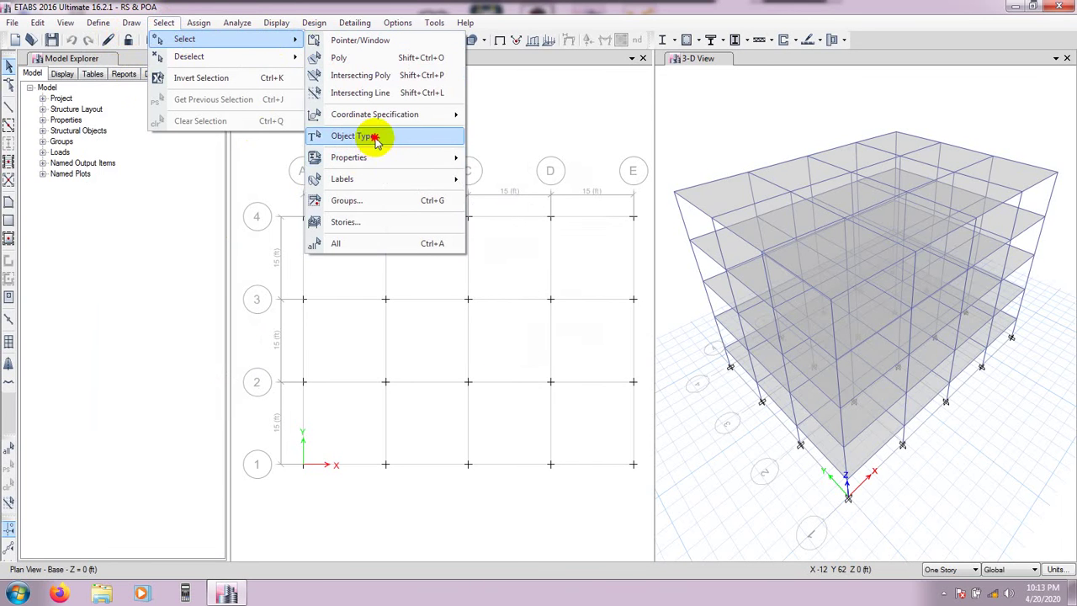
click(383, 158)
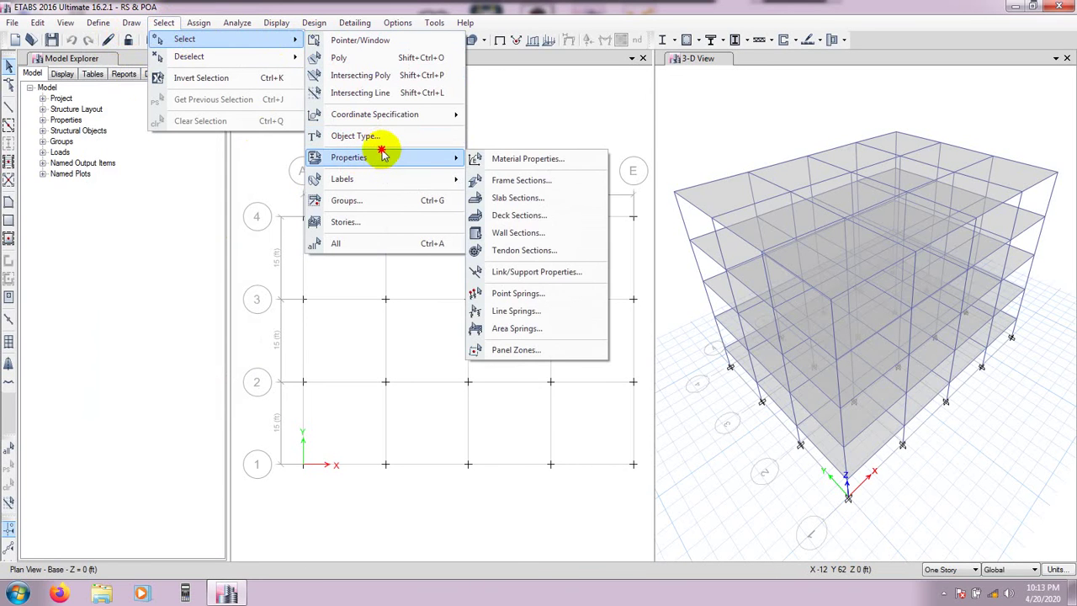
click(379, 137)
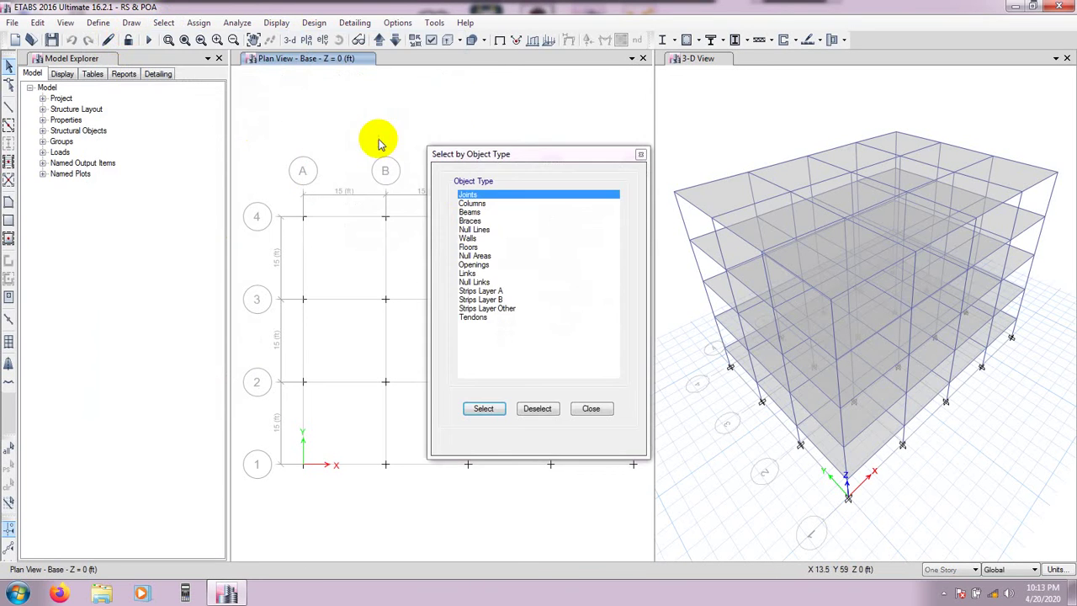
click(469, 247)
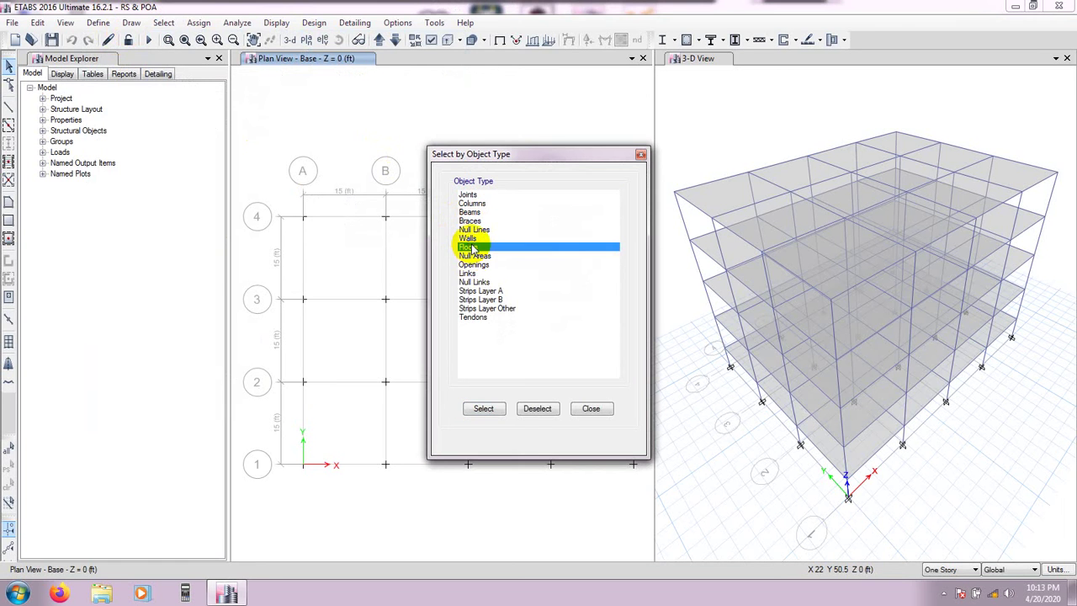
click(483, 409)
click(592, 409)
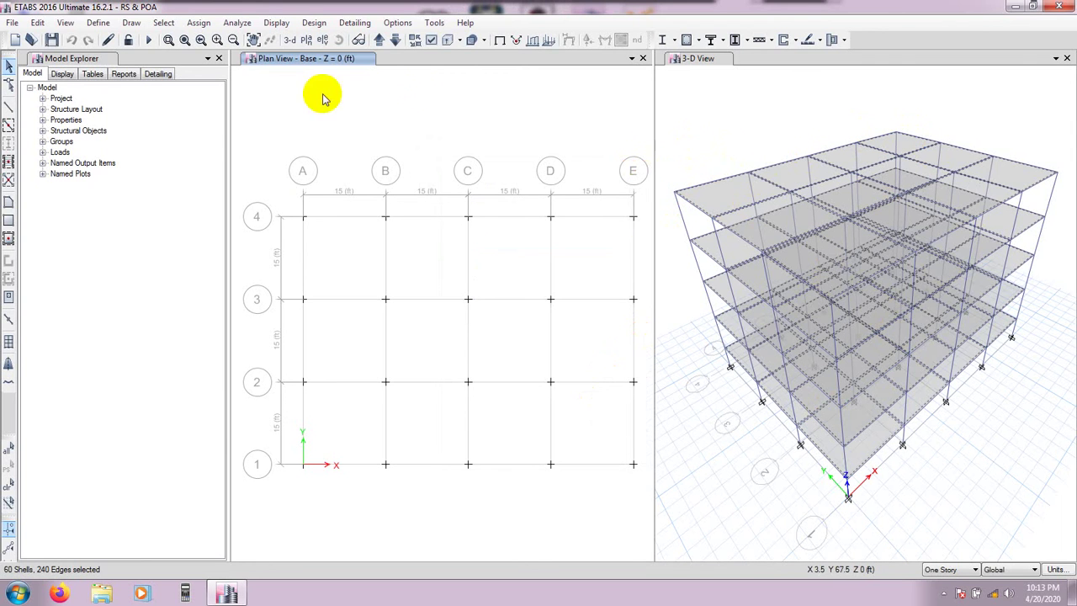
click(378, 40)
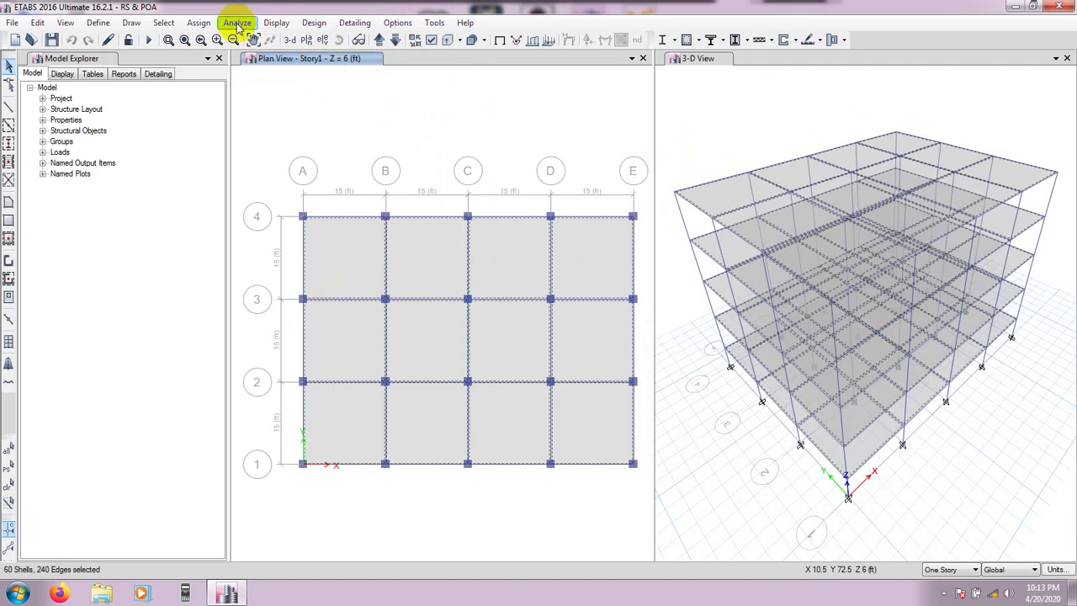
Apply a 25 lb/ft² uniform Dead load to the selected floor slabs.
click(202, 22)
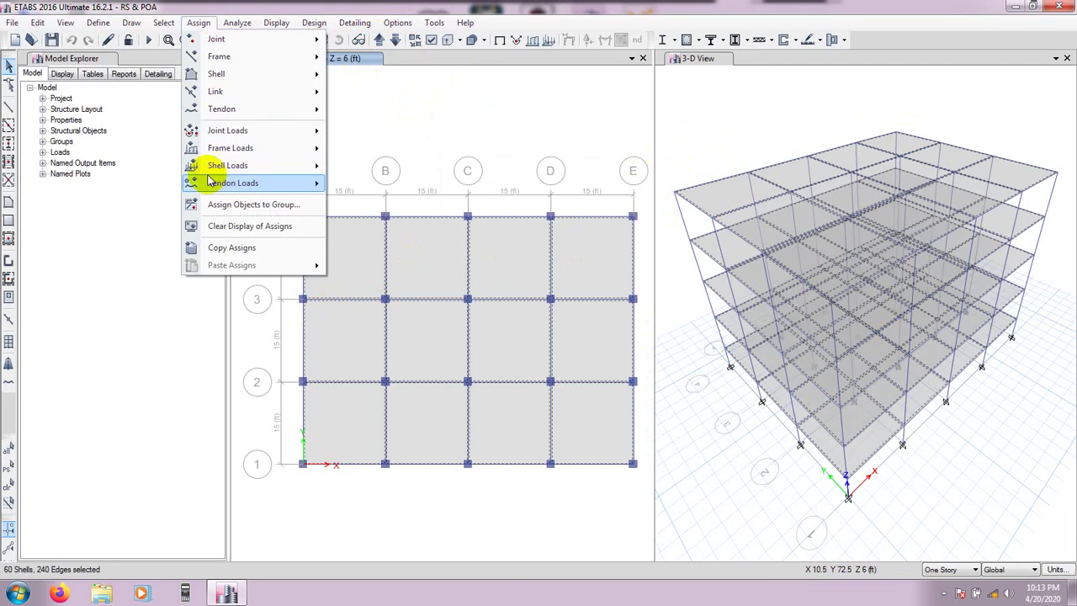
mouse_move(233, 165)
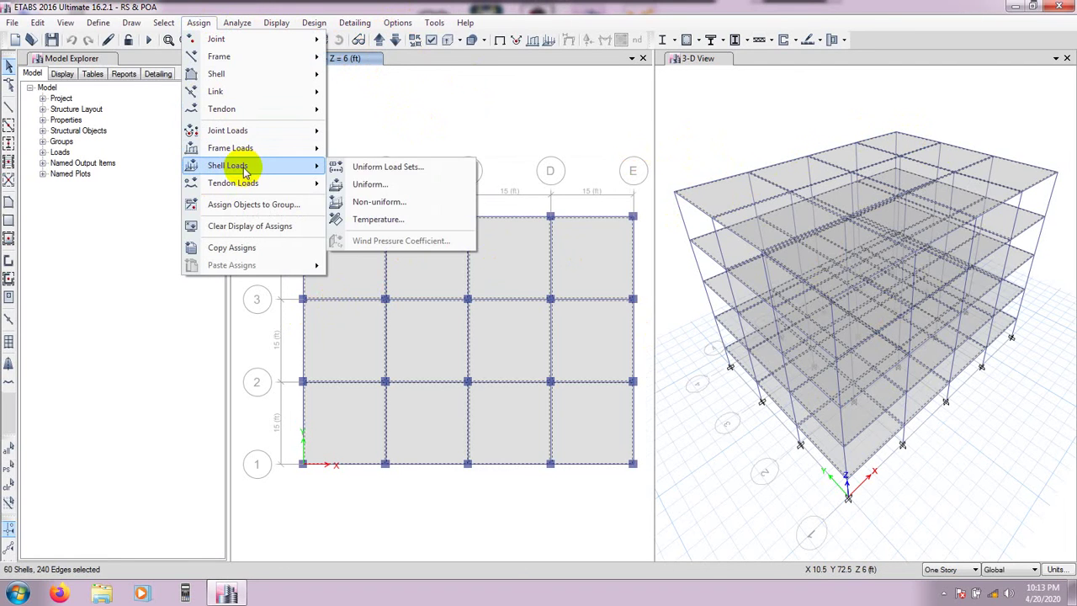
click(371, 184)
drag(490, 219, 447, 210)
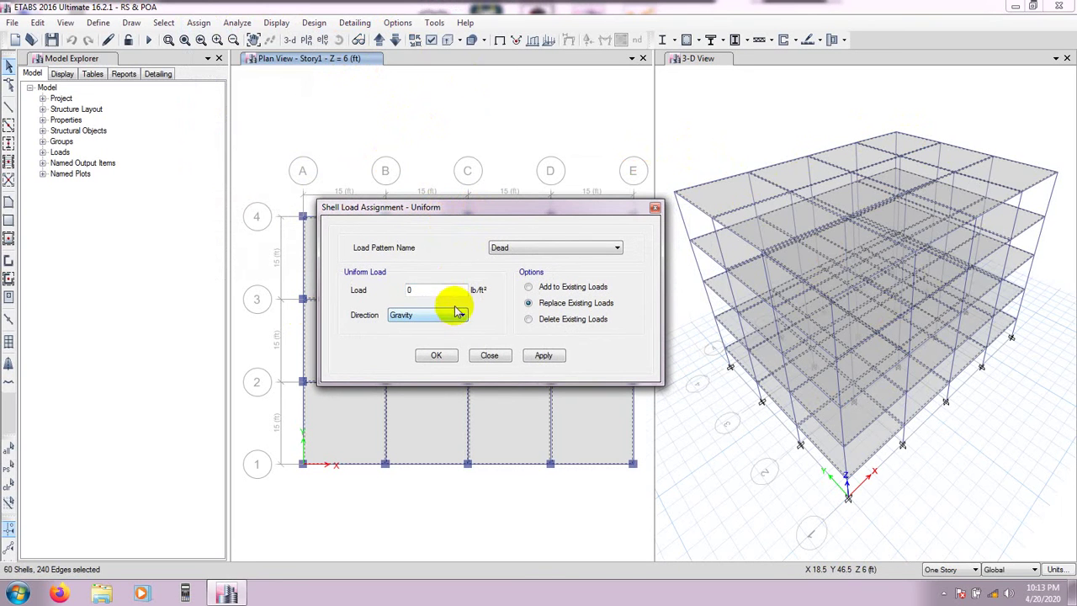
drag(479, 211, 500, 211)
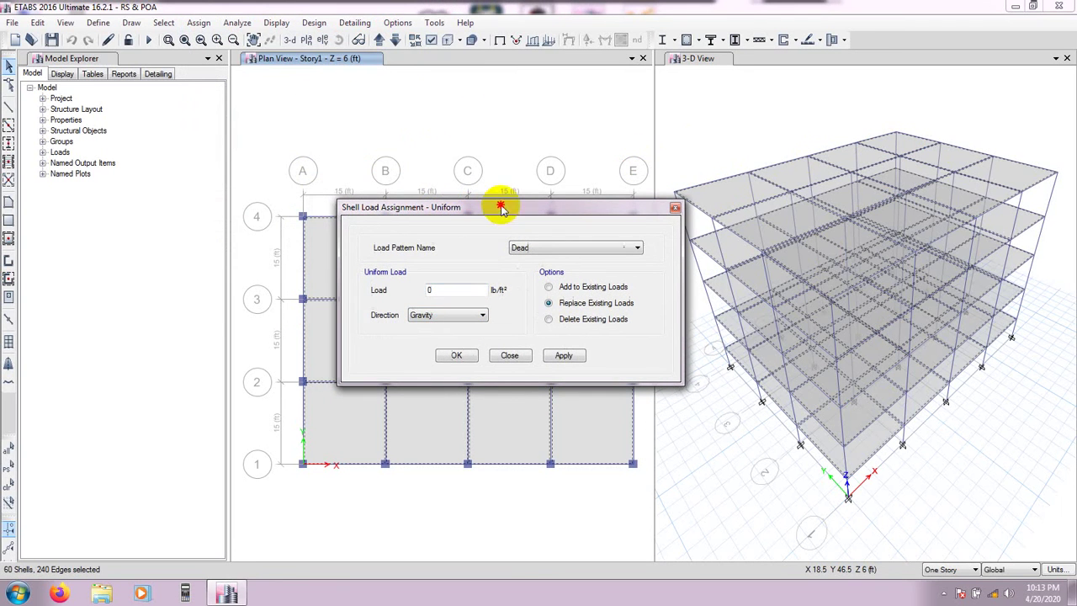
click(440, 290)
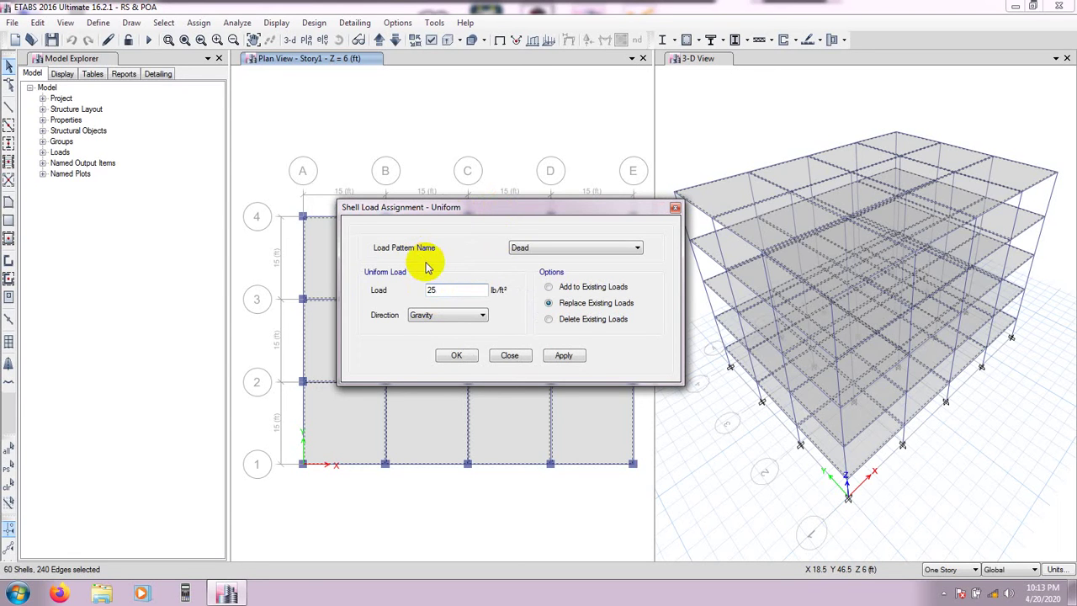
drag(469, 210, 457, 212)
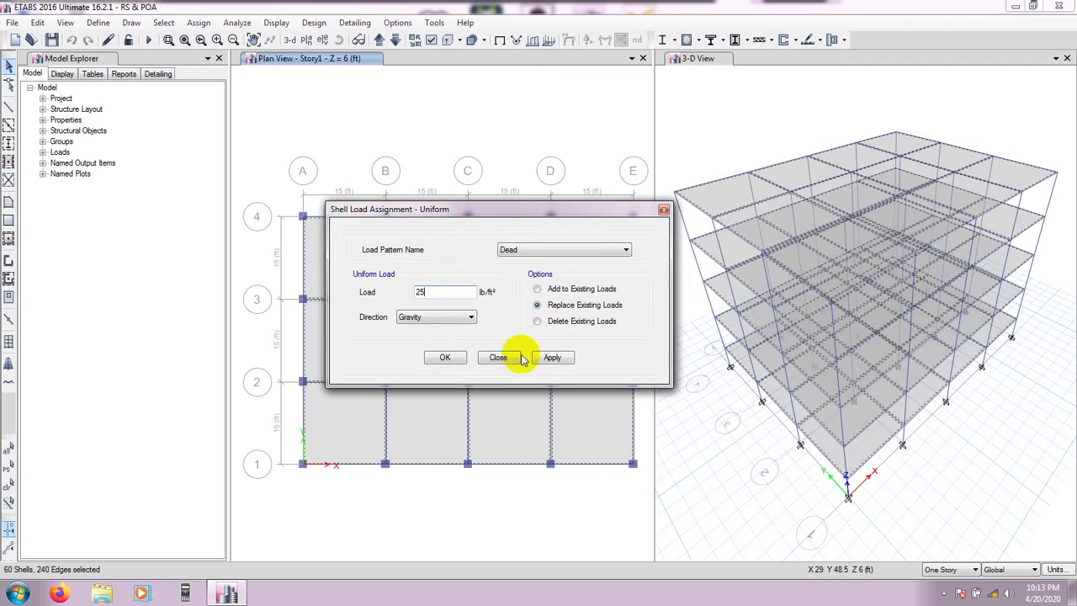
click(551, 358)
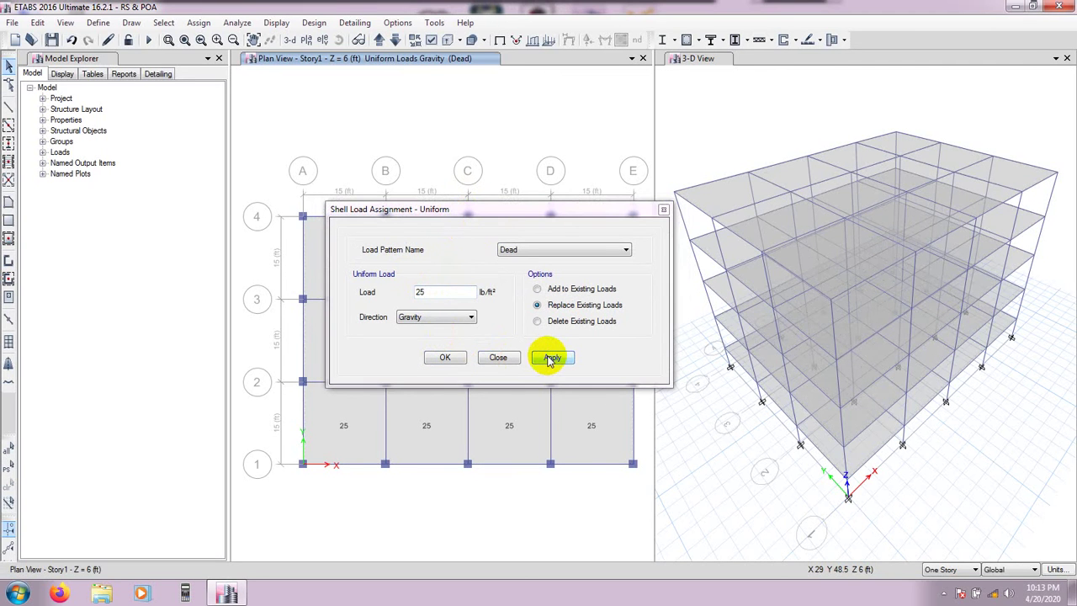
Reselect the floor slabs and apply a 50 lb/ft² uniform Live load, replacing existing loads.
click(567, 253)
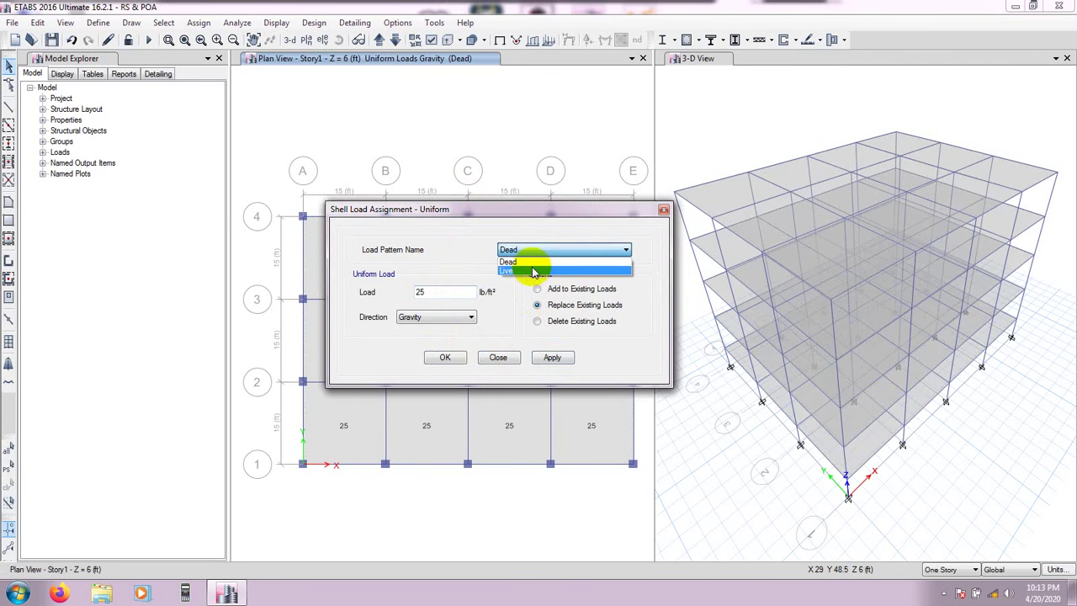
click(539, 268)
click(6, 471)
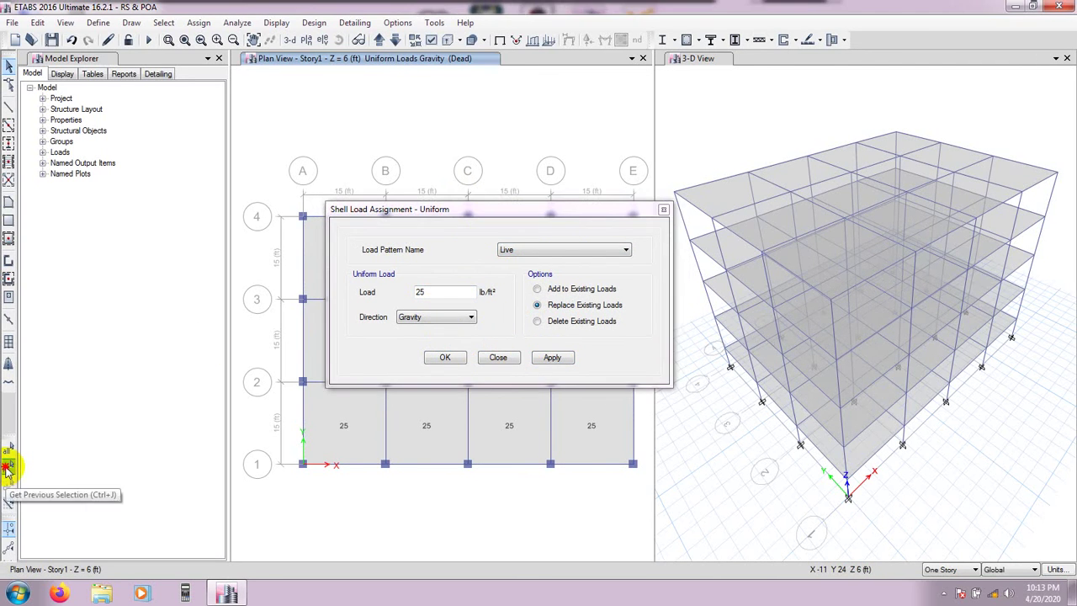
double_click(440, 291)
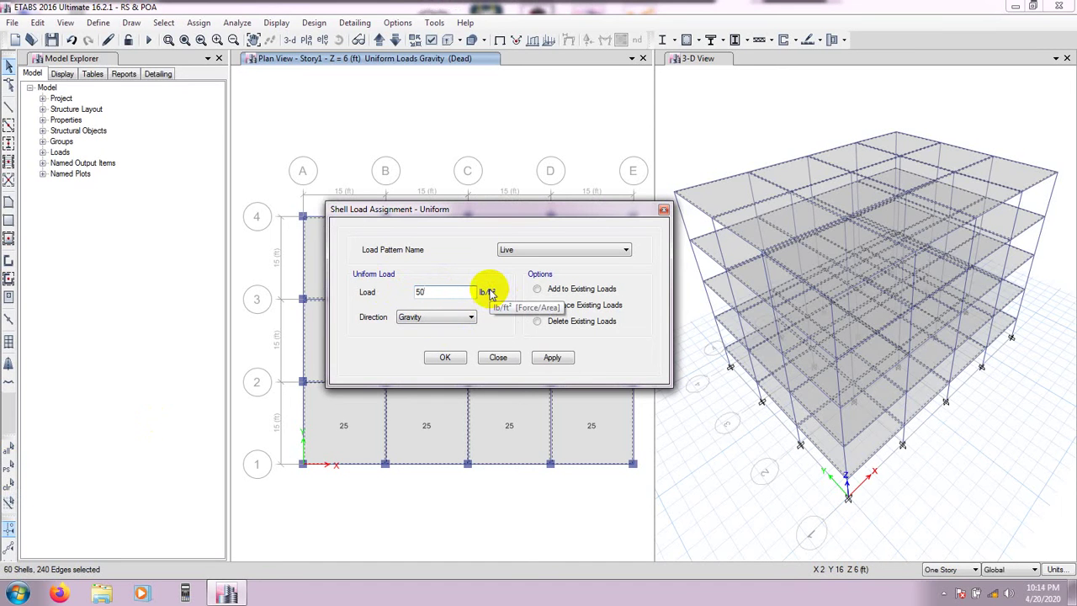
click(552, 356)
click(456, 358)
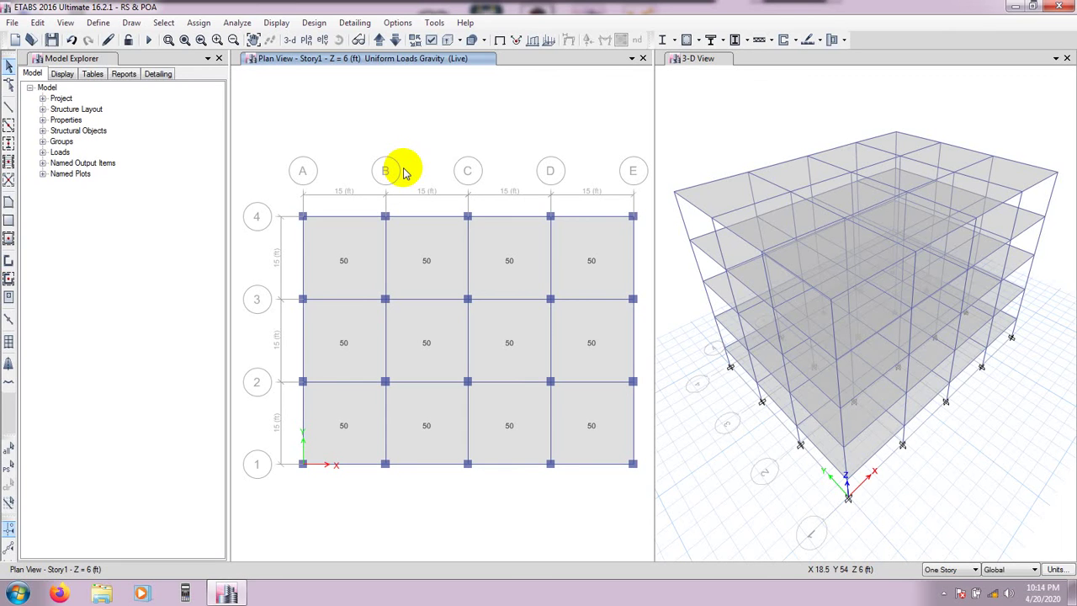
click(300, 104)
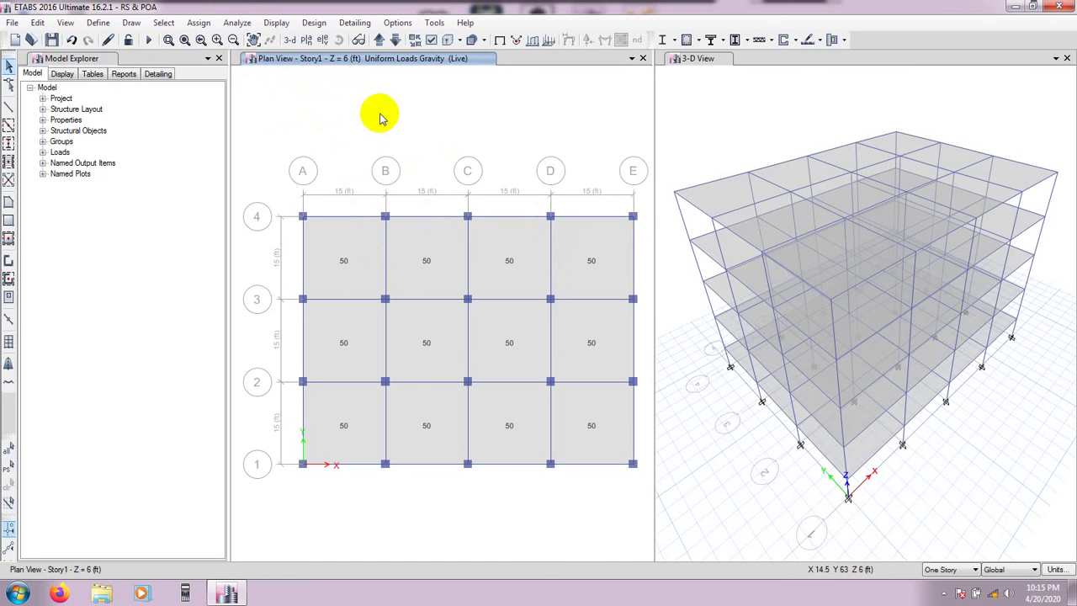
Give the reselected floor slabs Auto Cookie Cut meshing, further meshed to a 12 in maximum element size.
click(9, 465)
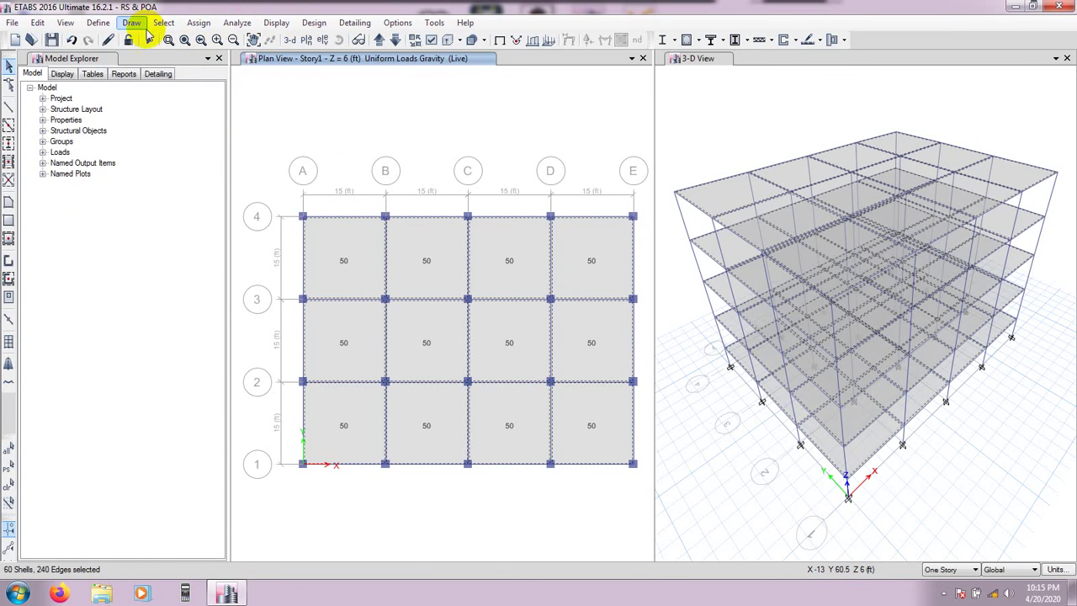
click(200, 24)
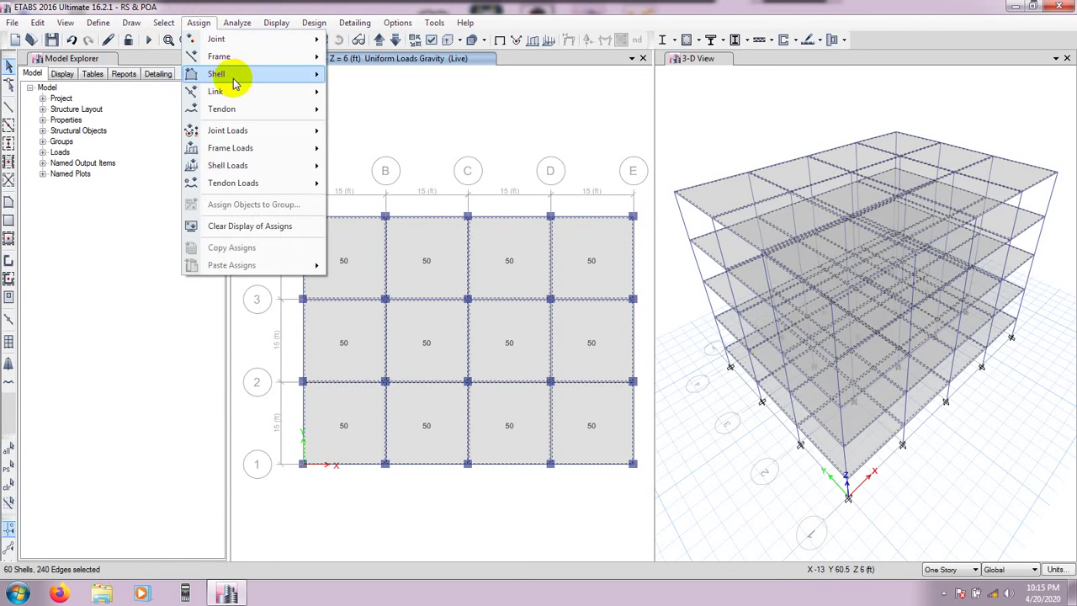
mouse_move(271, 76)
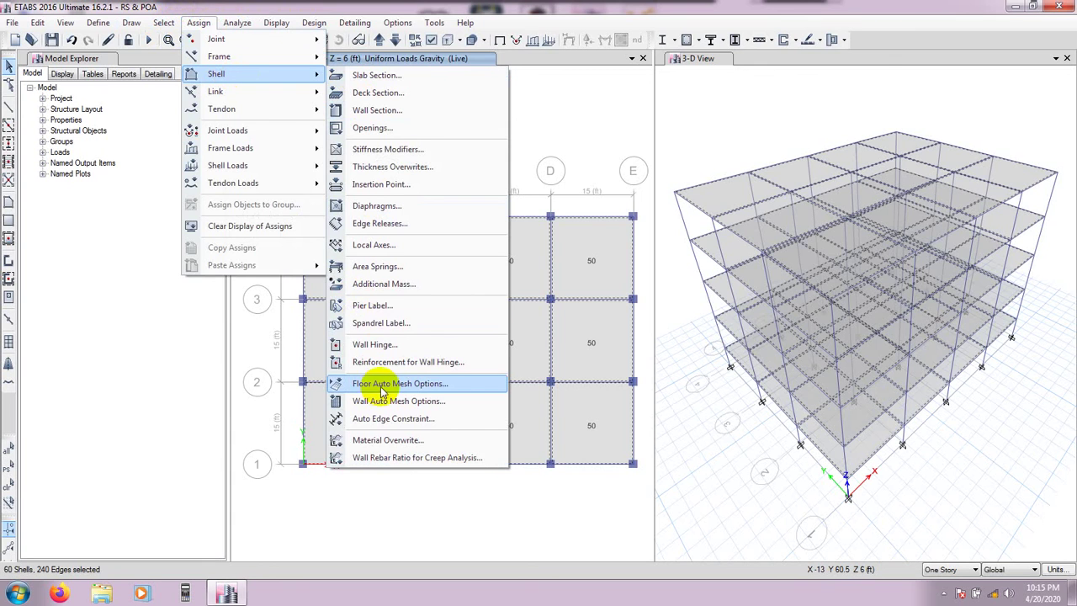
click(410, 384)
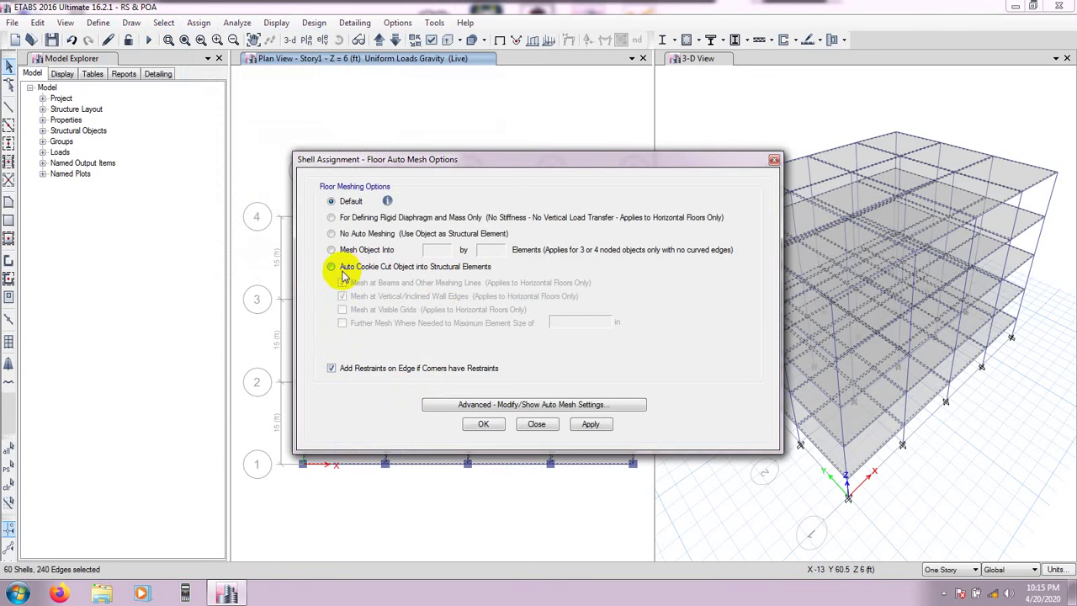
click(332, 269)
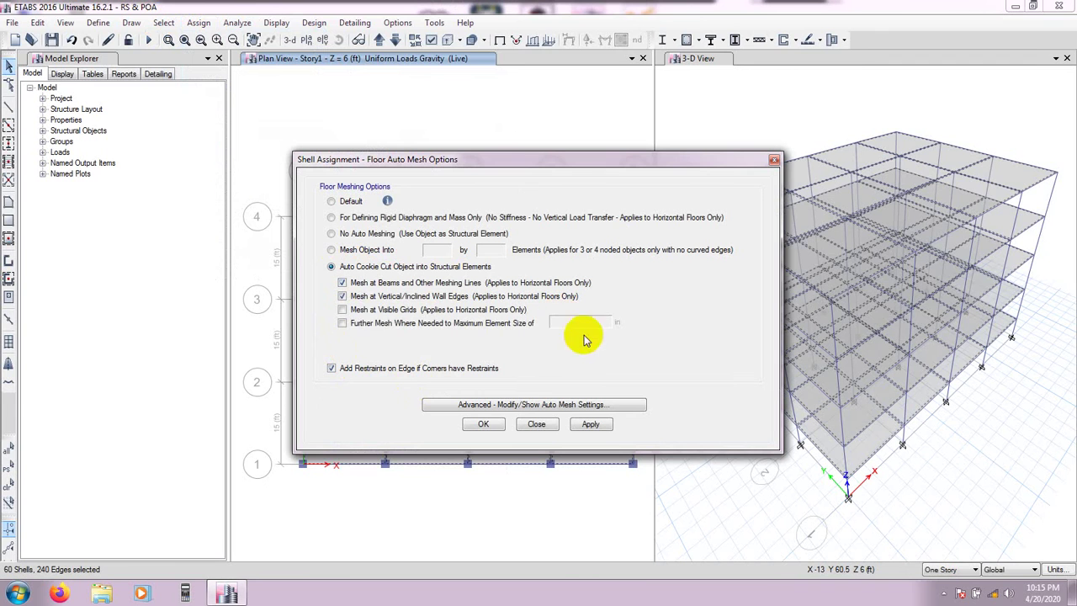
click(359, 327)
double_click(587, 324)
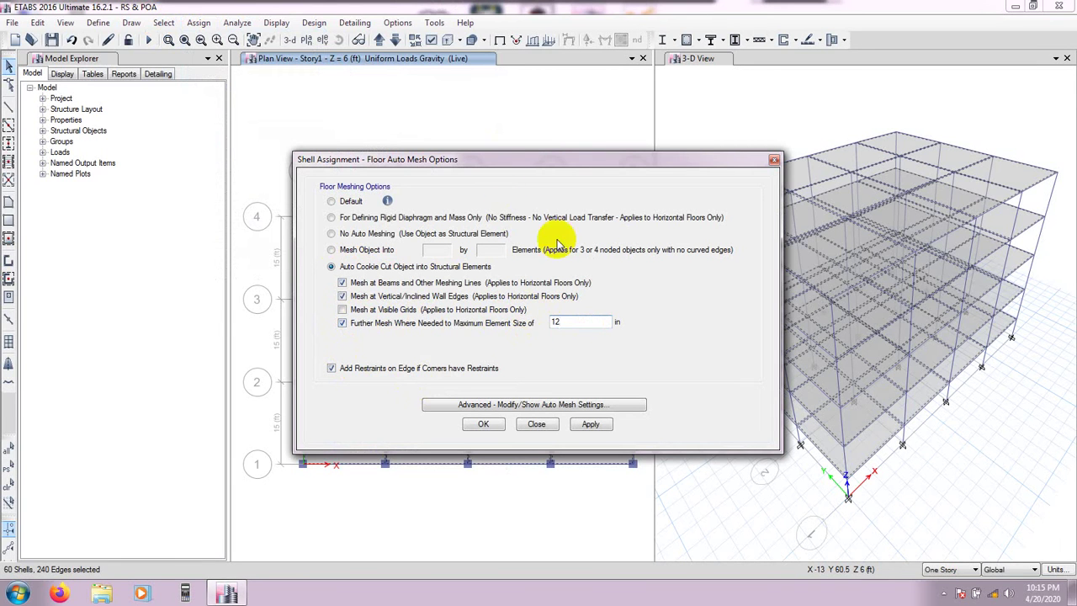
click(589, 425)
click(495, 425)
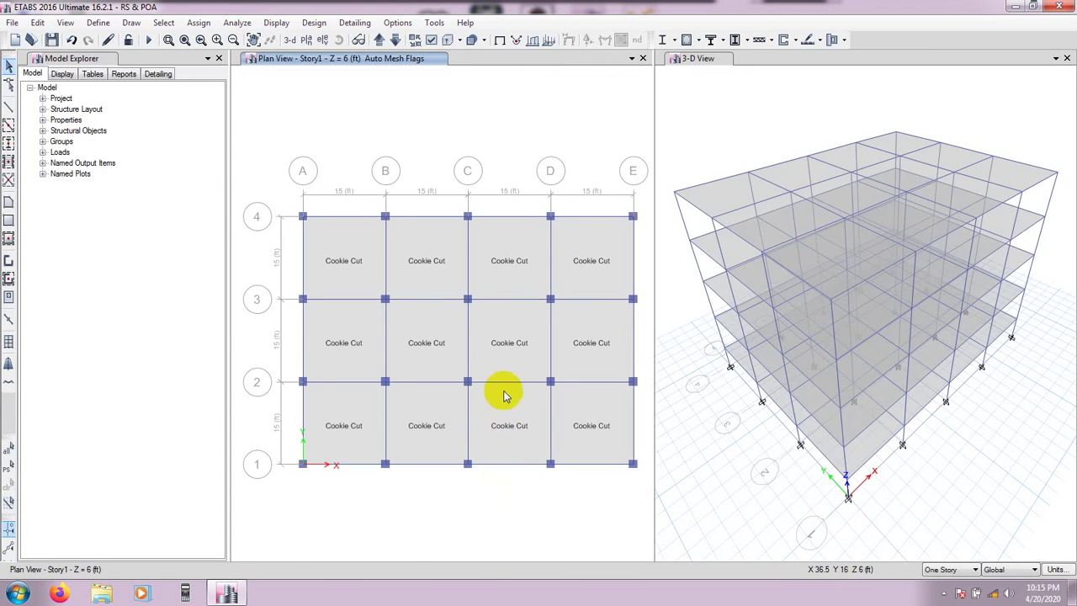
Switch to the 3-D view and back, leaving the Story1 plan view active.
click(477, 124)
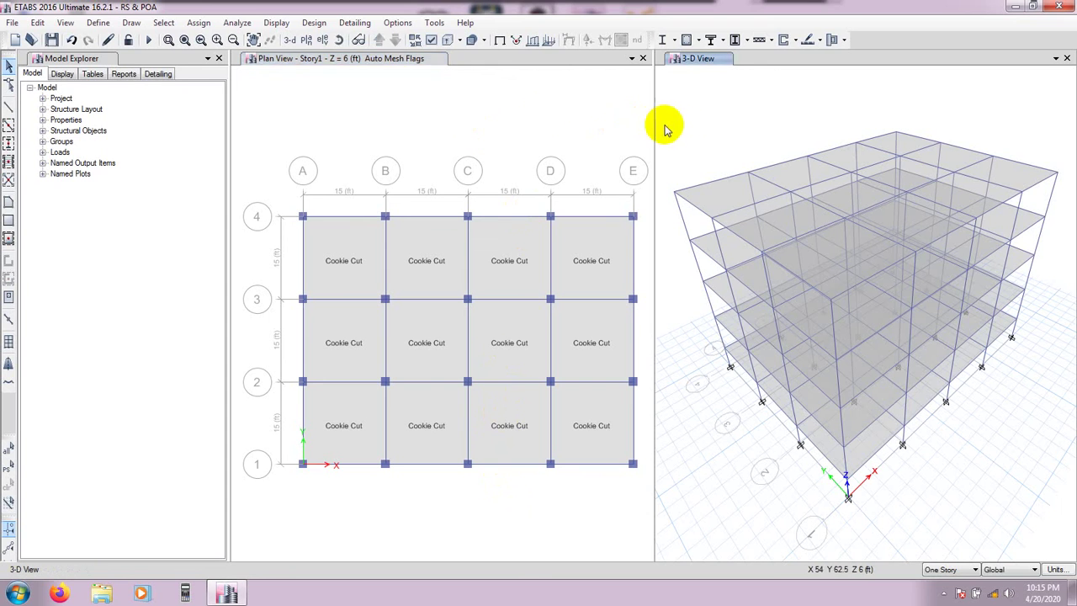
click(714, 120)
click(595, 123)
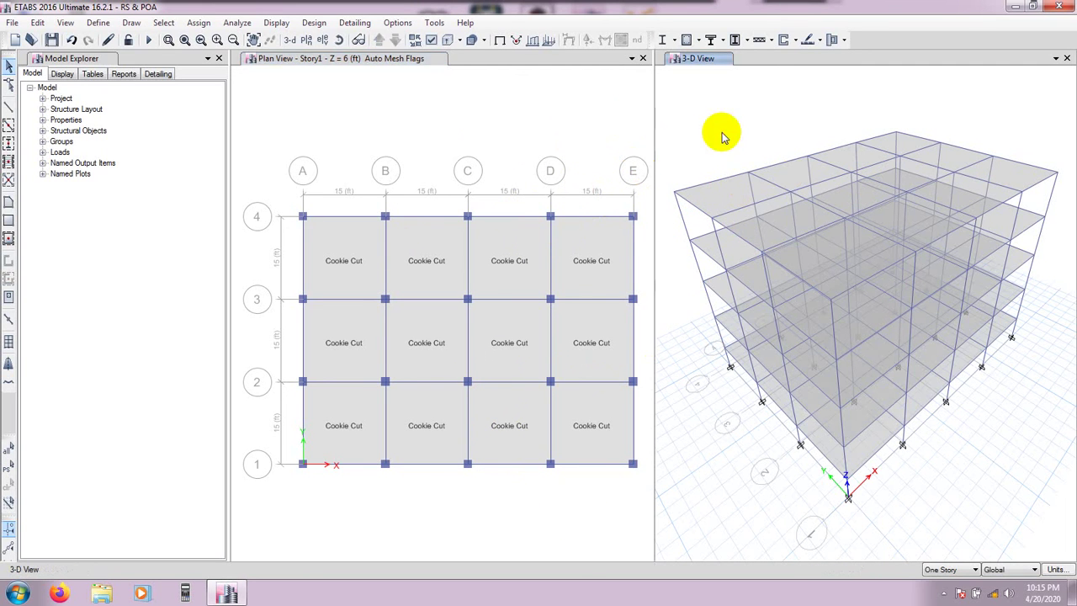
click(732, 104)
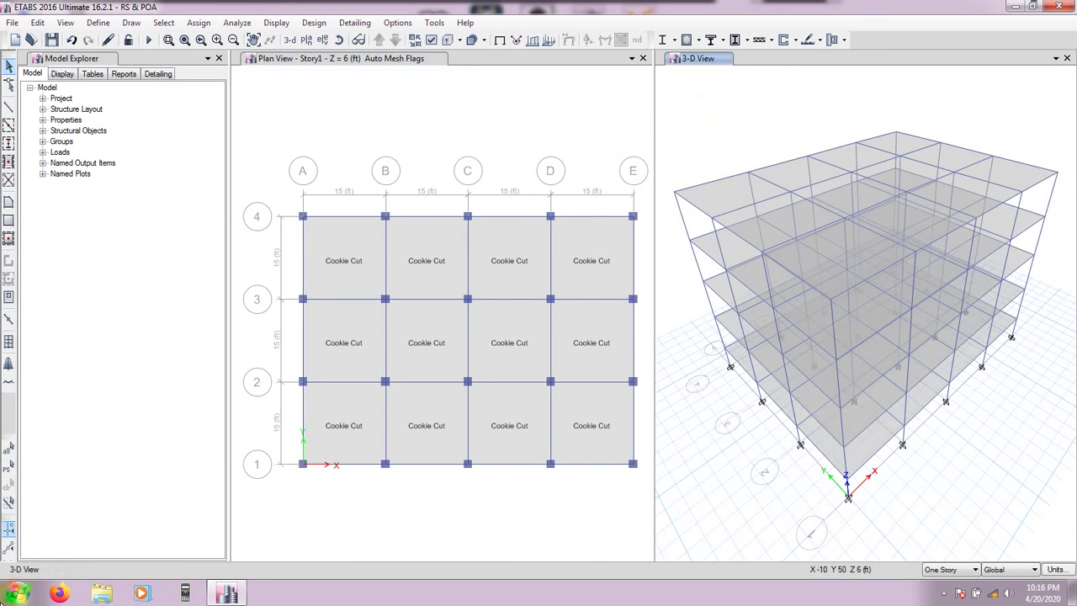
click(325, 156)
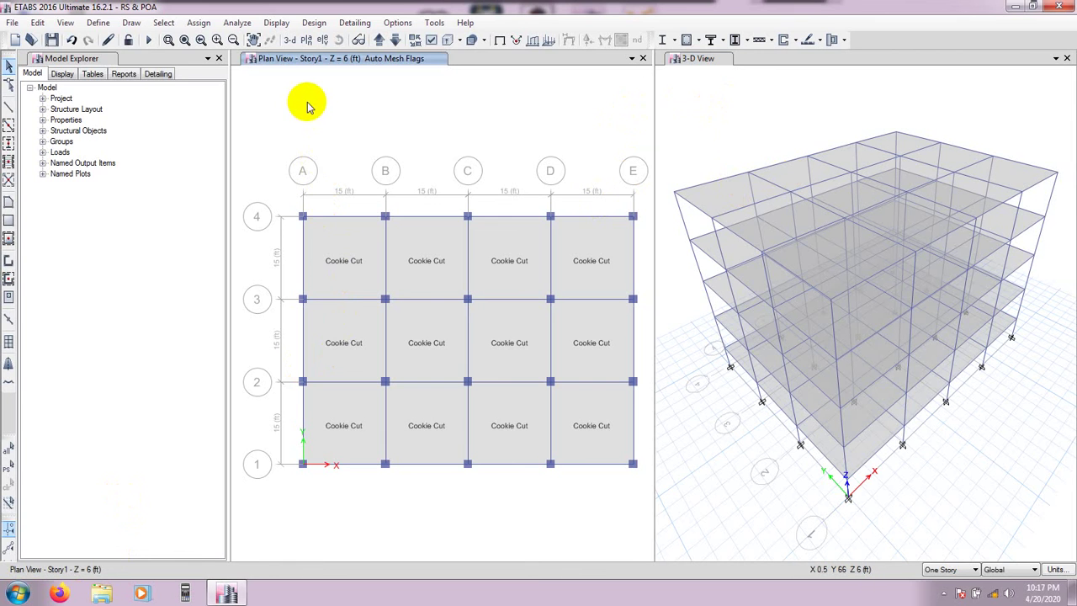
Set mass source MsSrc1 to use only specified load patterns, dropping element self mass and additional mass.
click(97, 23)
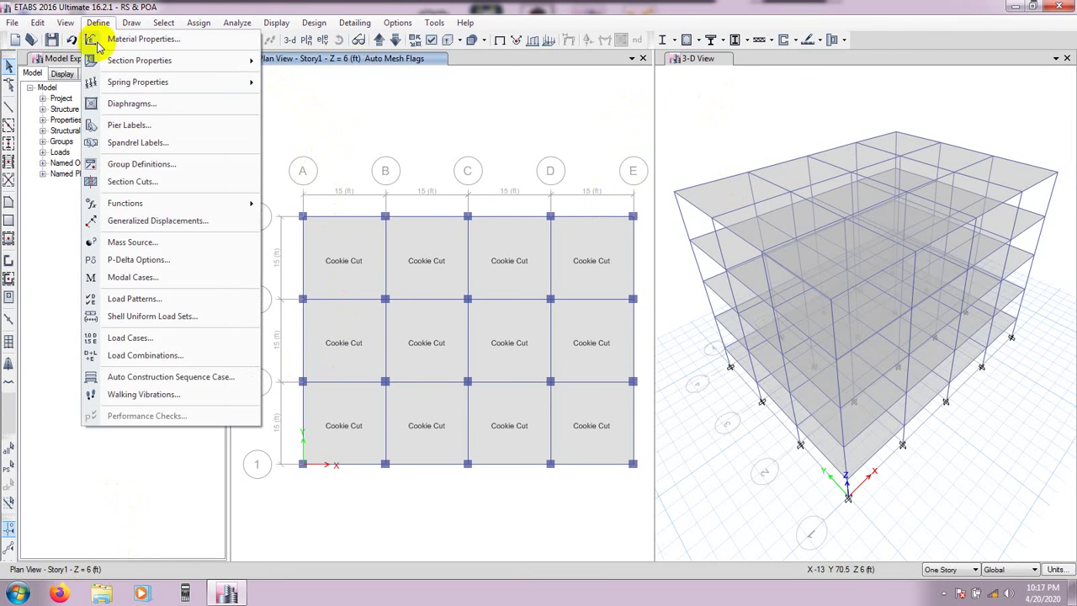
click(132, 243)
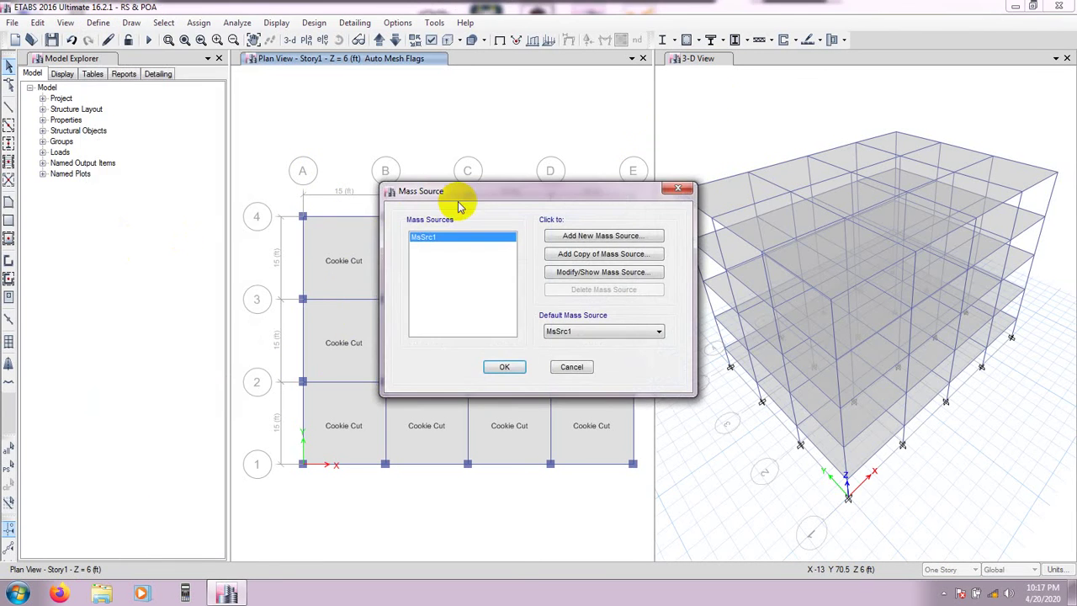
drag(463, 194, 284, 187)
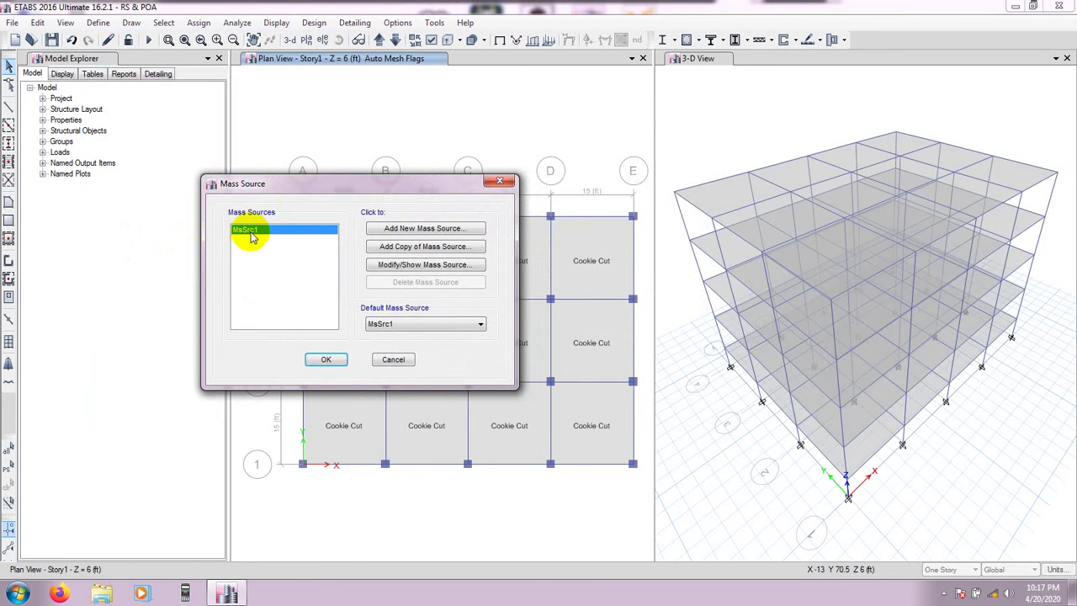
click(425, 264)
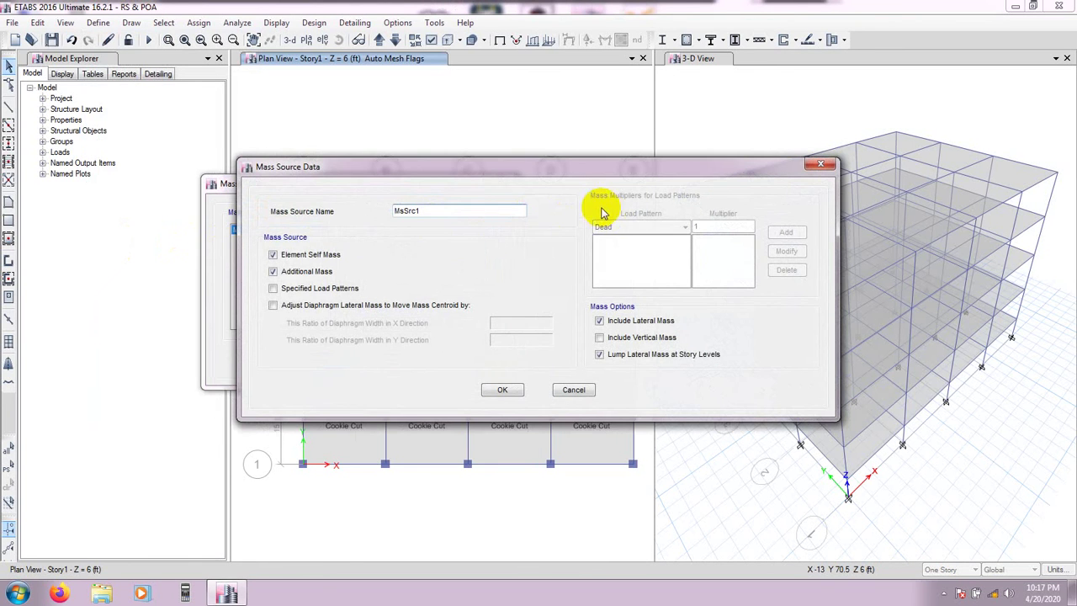
click(273, 289)
click(281, 275)
click(276, 256)
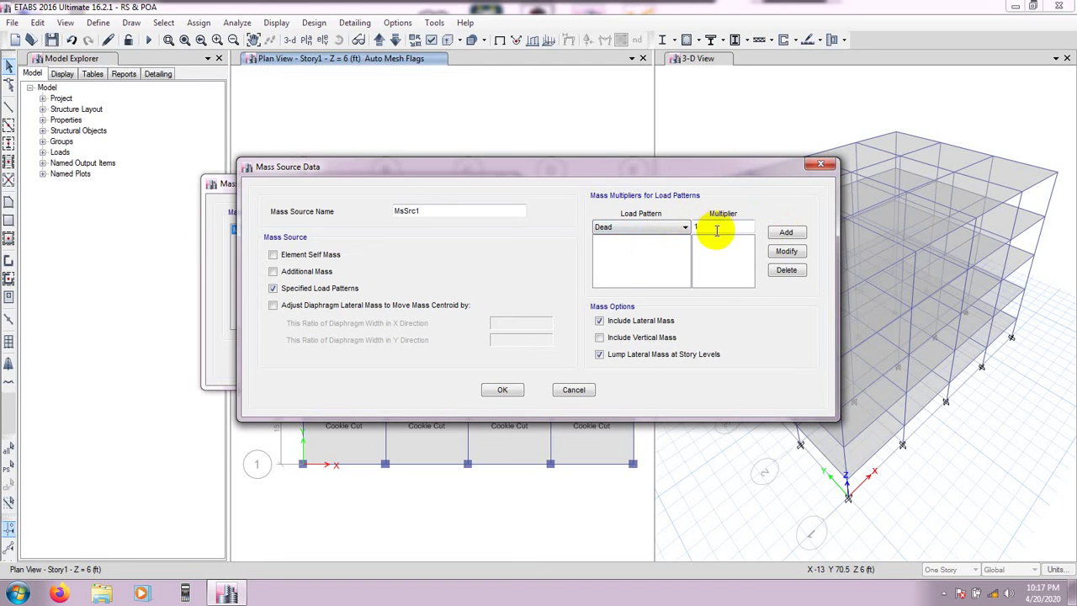
Add Dead at multiplier 1 and Live at 0.25 to MsSrc1 and save it.
click(785, 232)
click(661, 227)
click(626, 250)
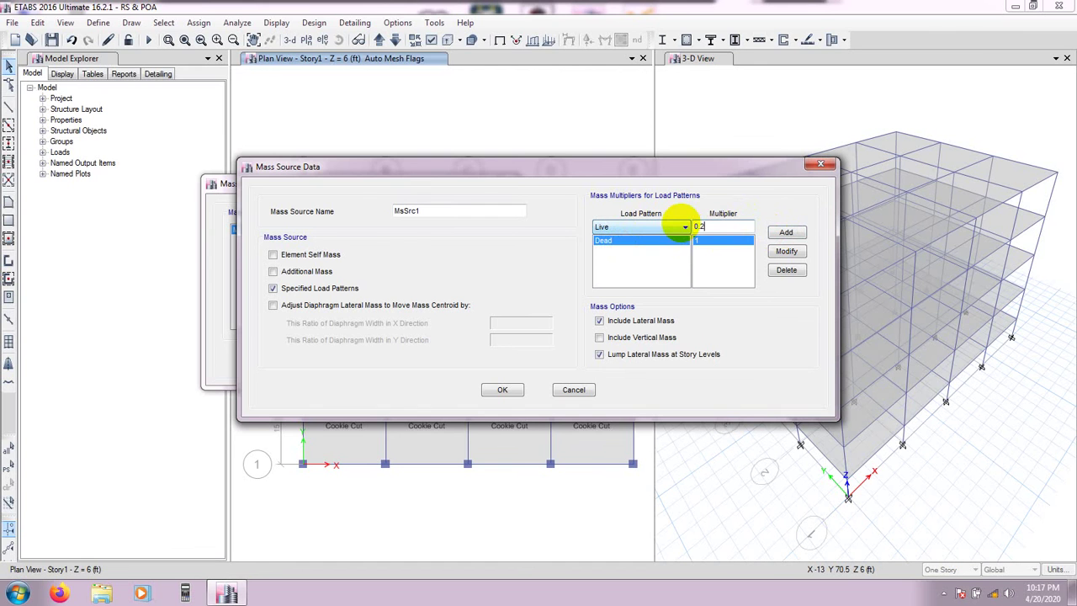
click(786, 232)
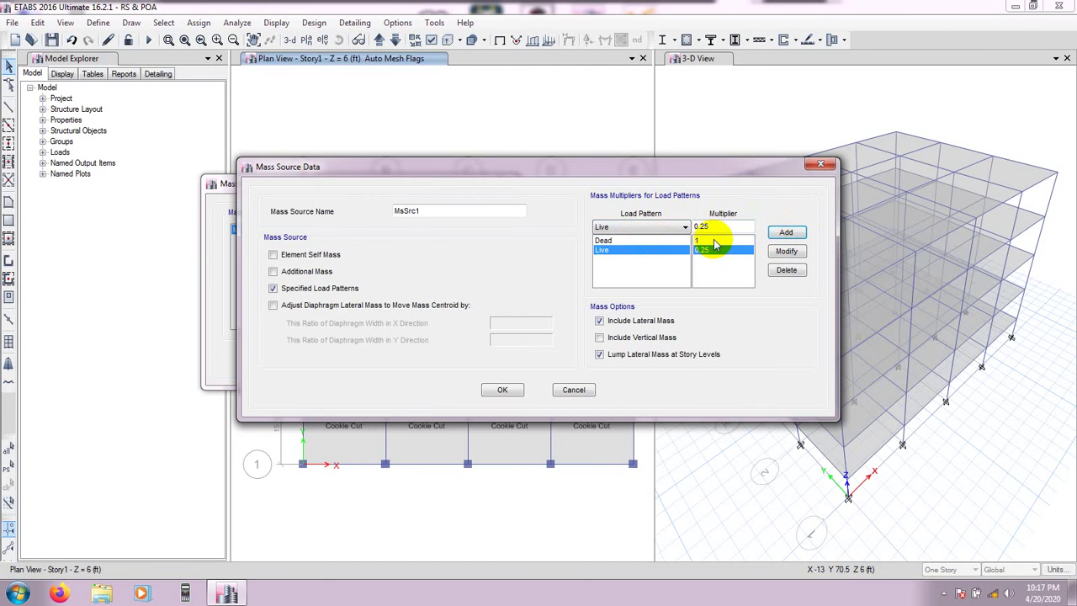
drag(594, 170, 577, 163)
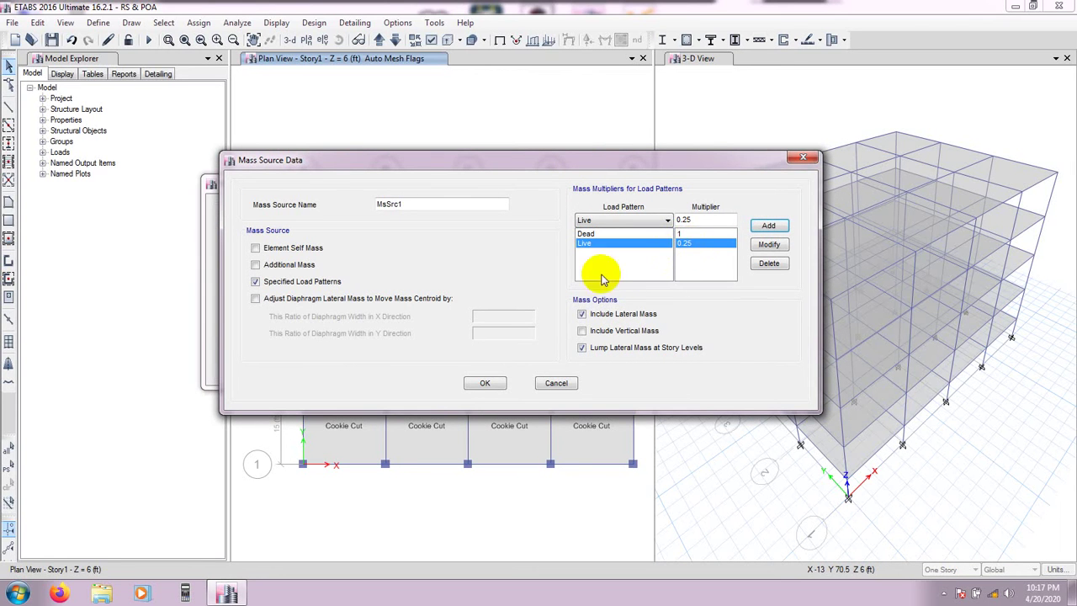
click(484, 383)
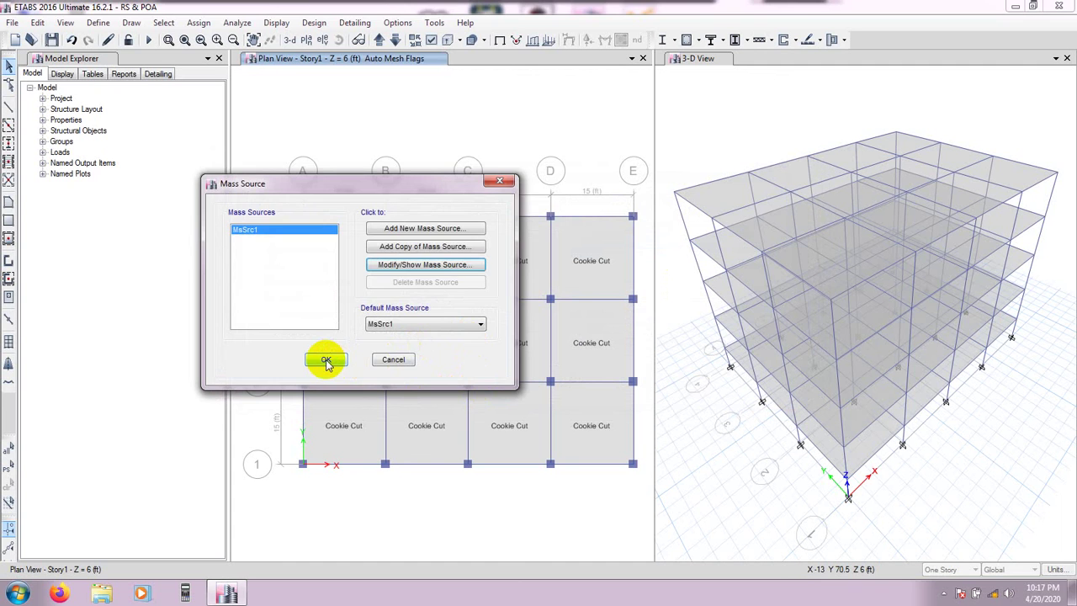
click(327, 362)
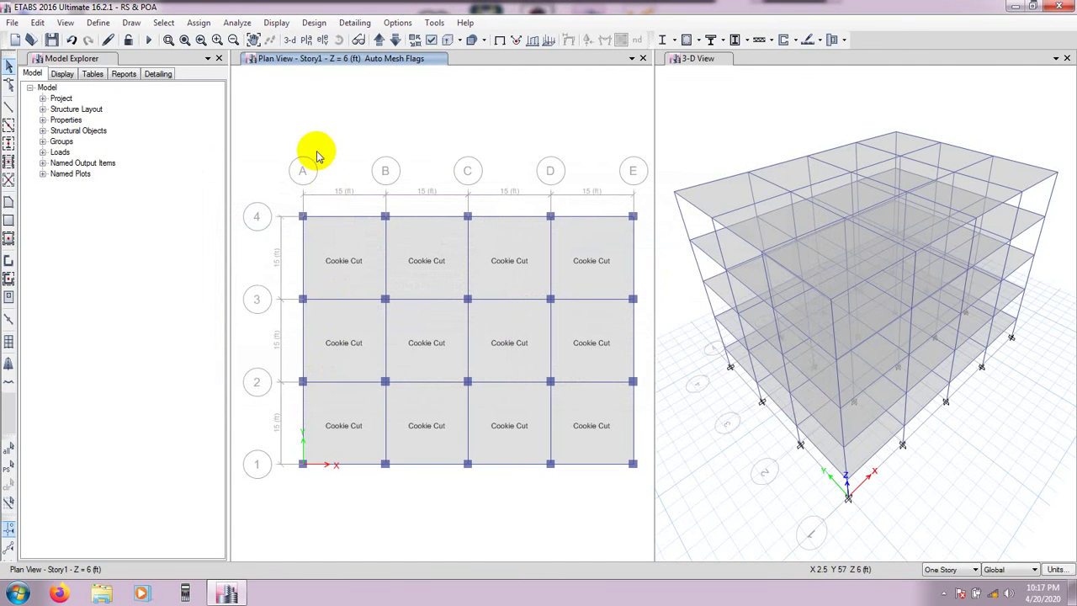
Open the Modal case for editing, keeping Eigen as its subtype.
click(98, 22)
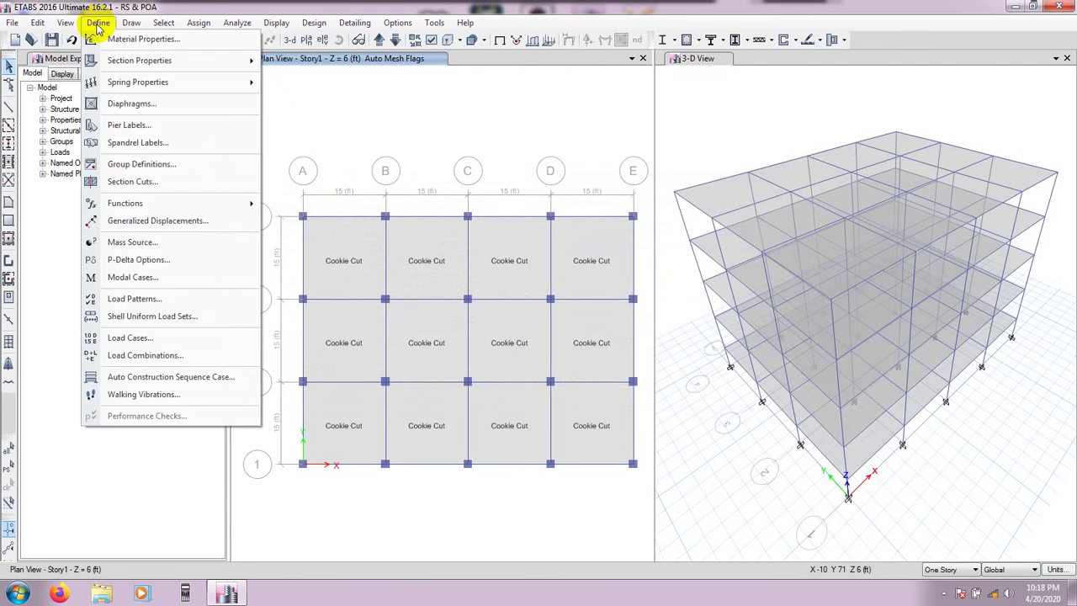
click(147, 280)
drag(497, 180, 435, 180)
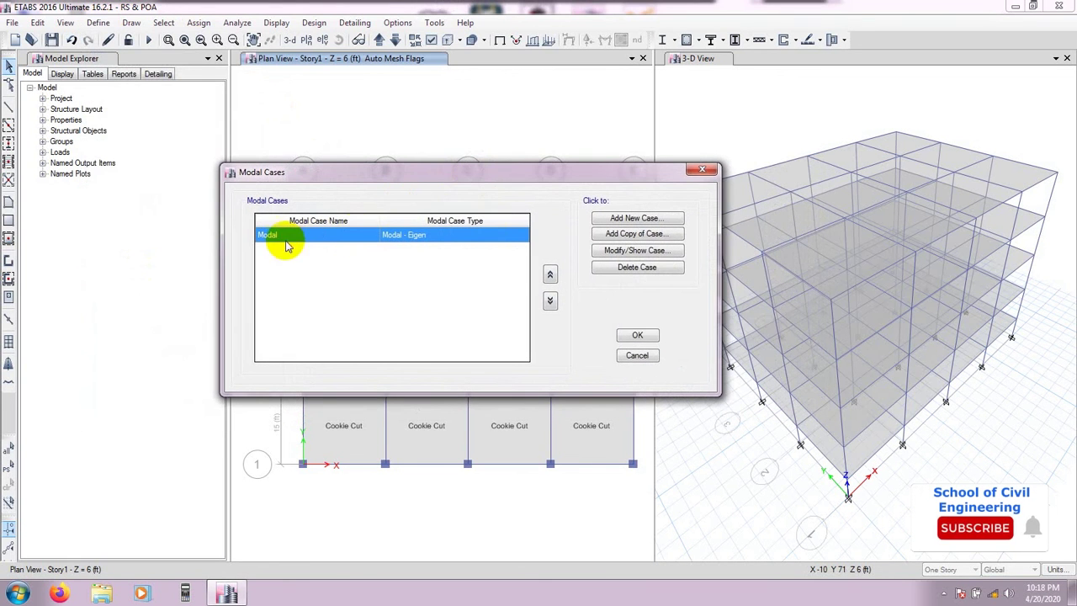
click(638, 253)
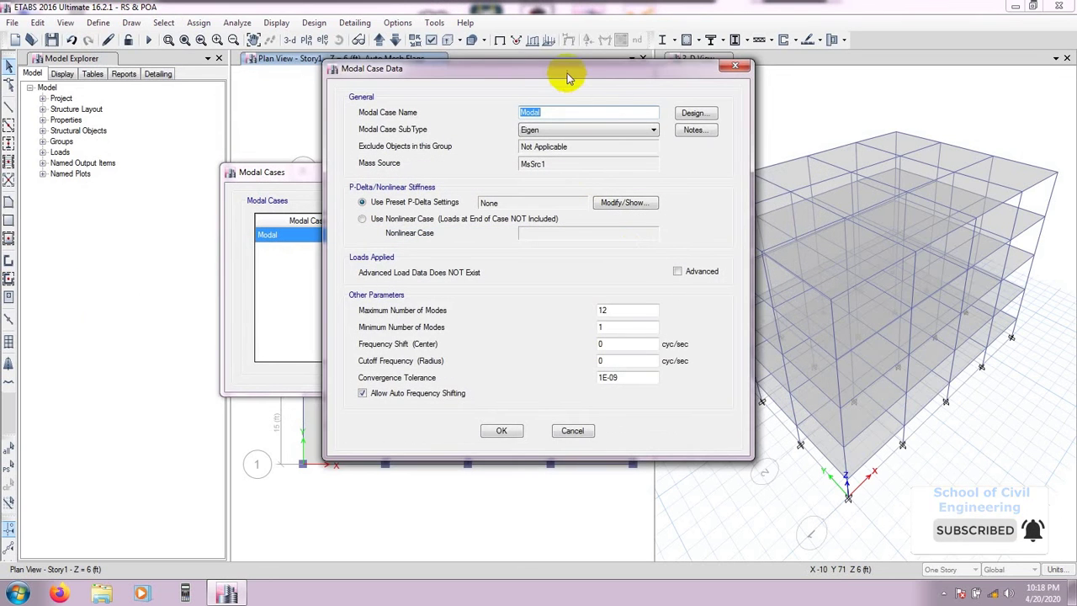
drag(568, 77, 547, 70)
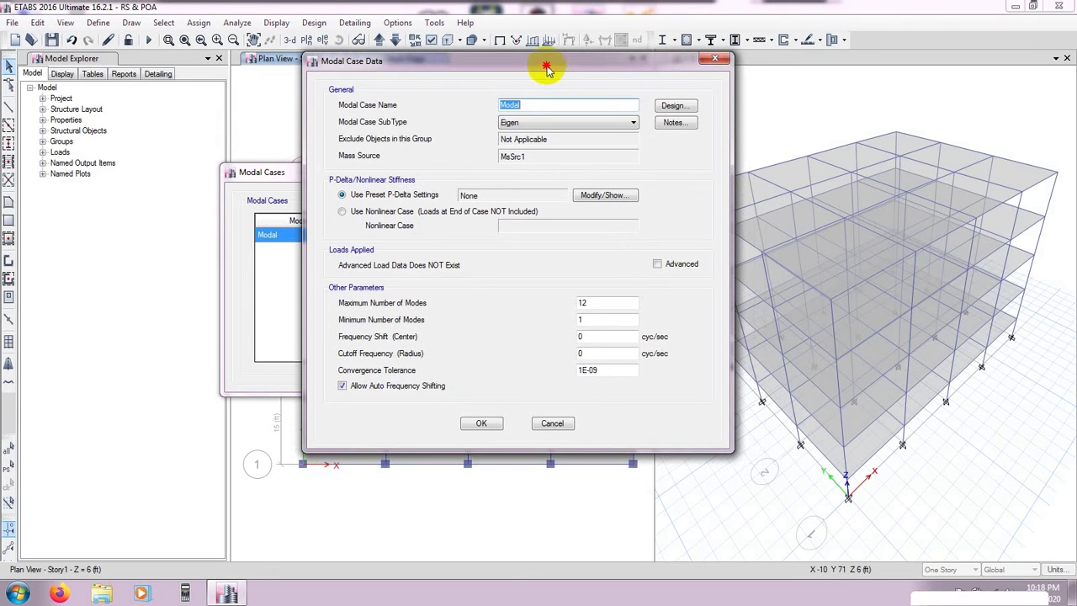
click(525, 124)
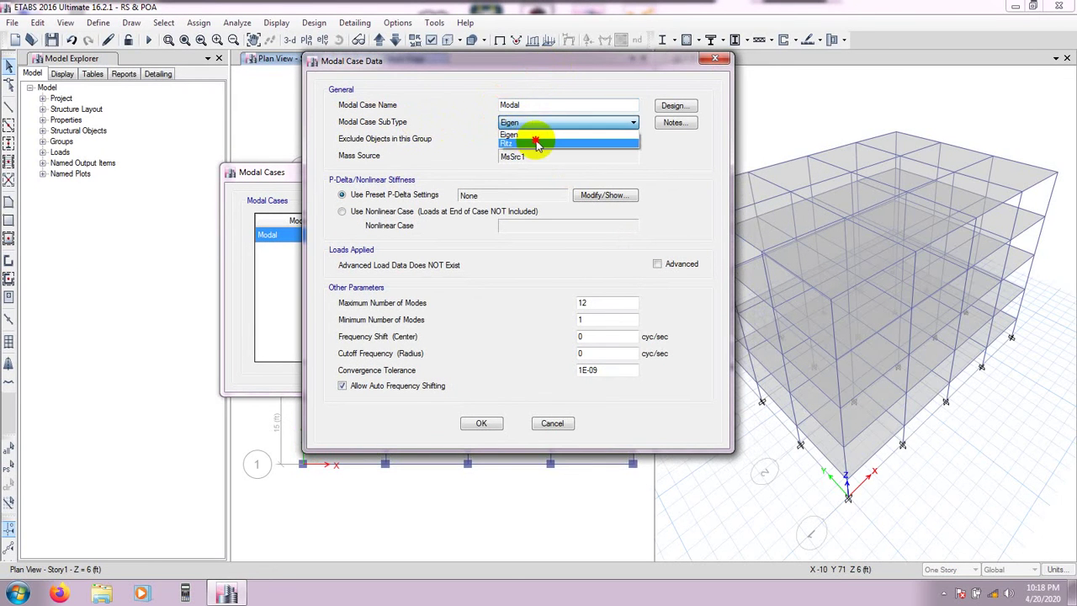
click(536, 135)
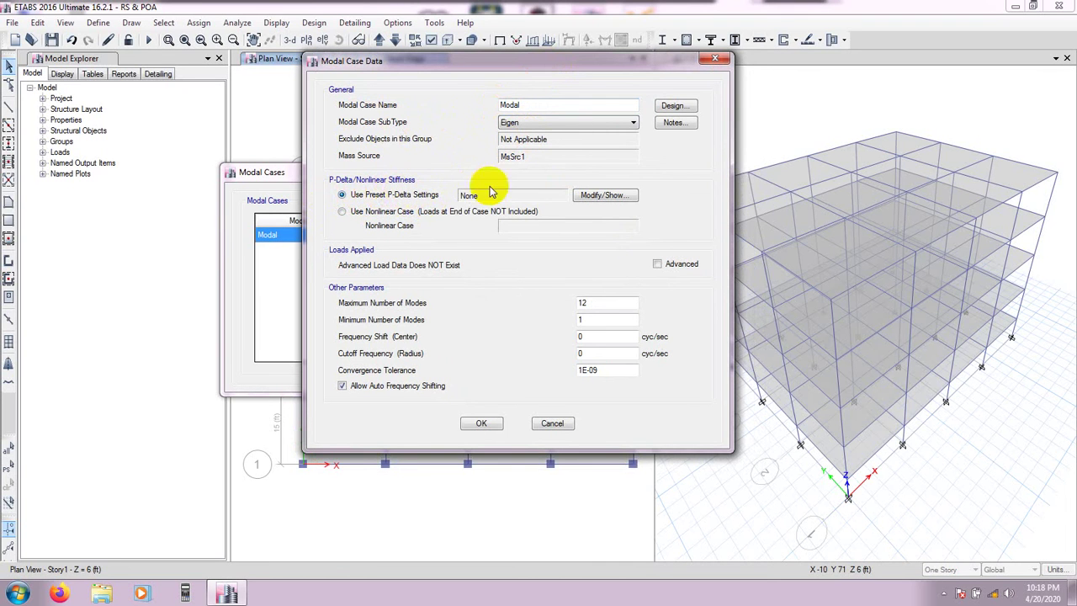
Set the preset P-Delta option to Non-iterative - Based on Mass.
click(606, 197)
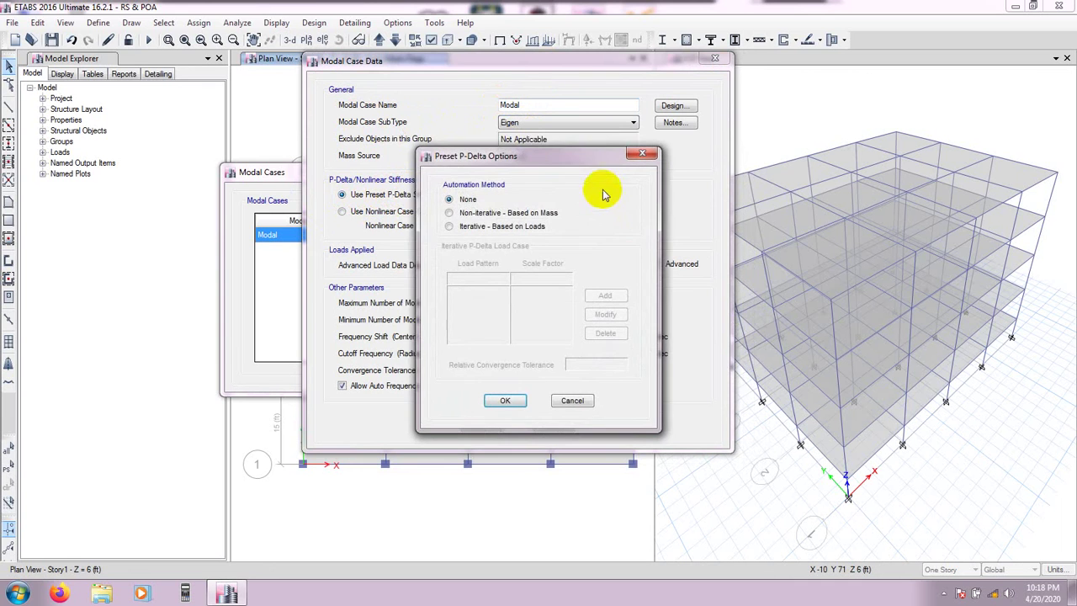
click(450, 211)
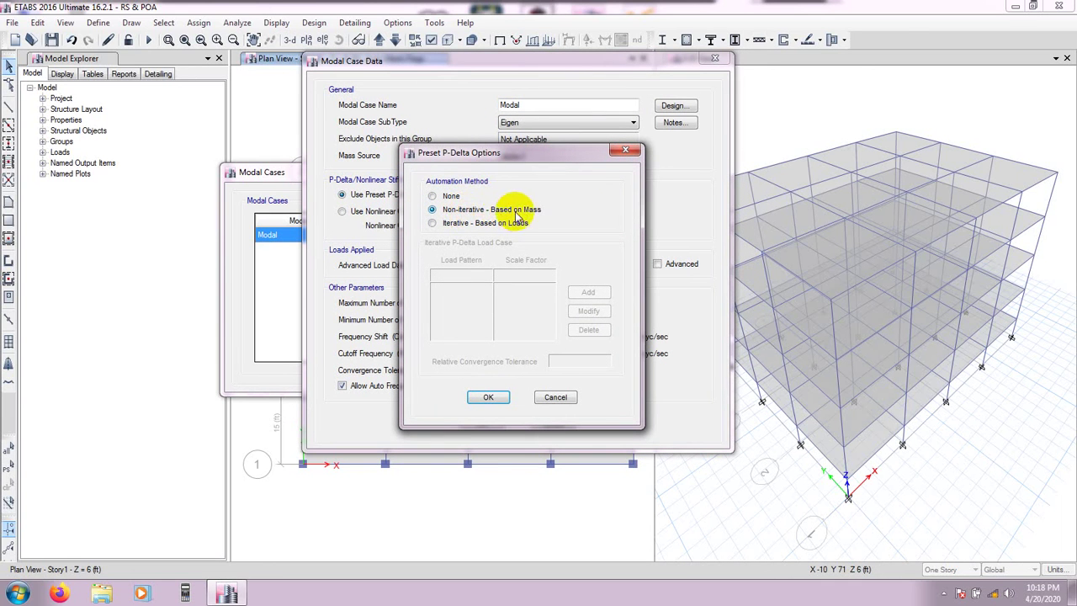
drag(526, 148, 523, 135)
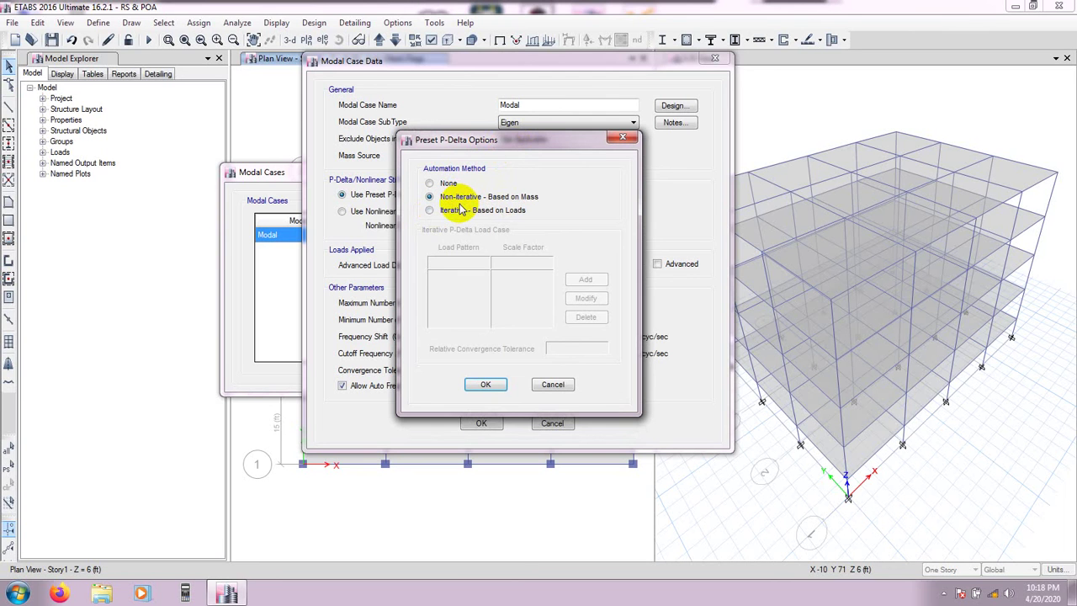
click(486, 384)
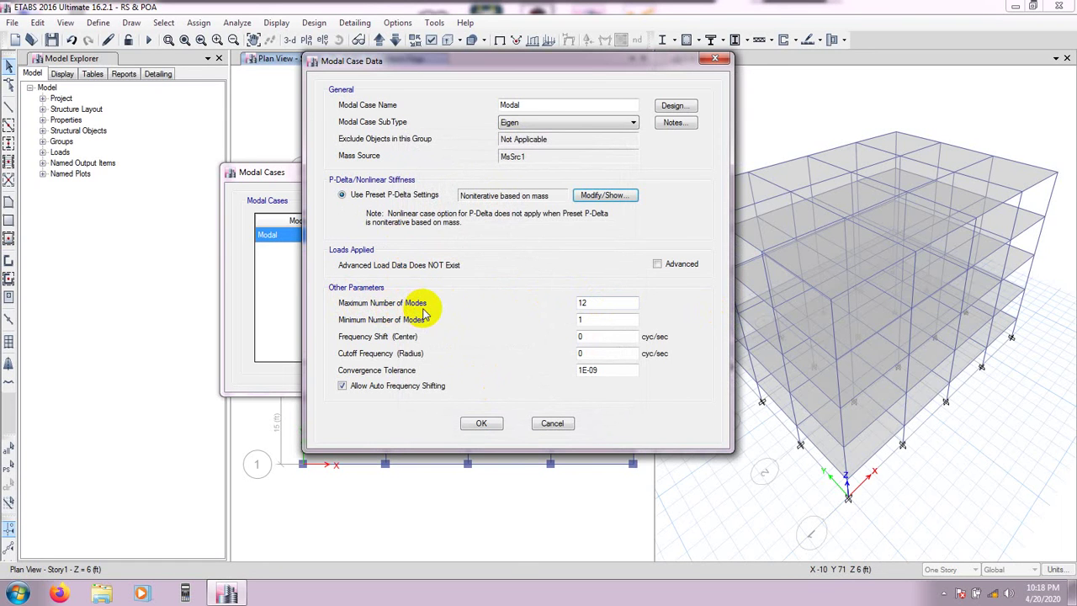
Change the Modal case's maximum number of modes from 12 to 15 and save the modal cases.
double_click(602, 304)
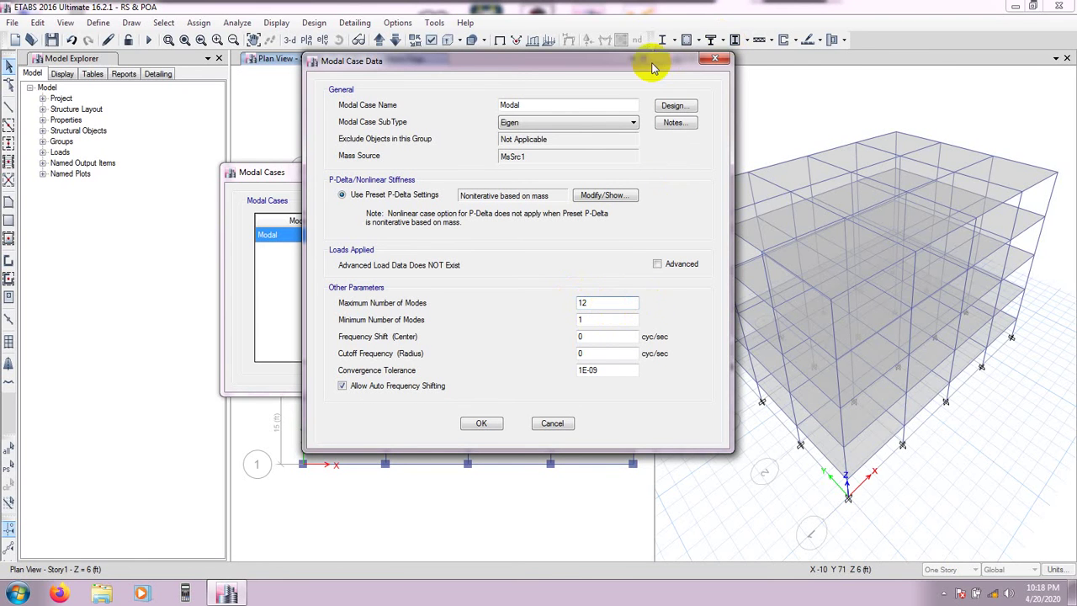
drag(652, 64, 568, 68)
double_click(505, 306)
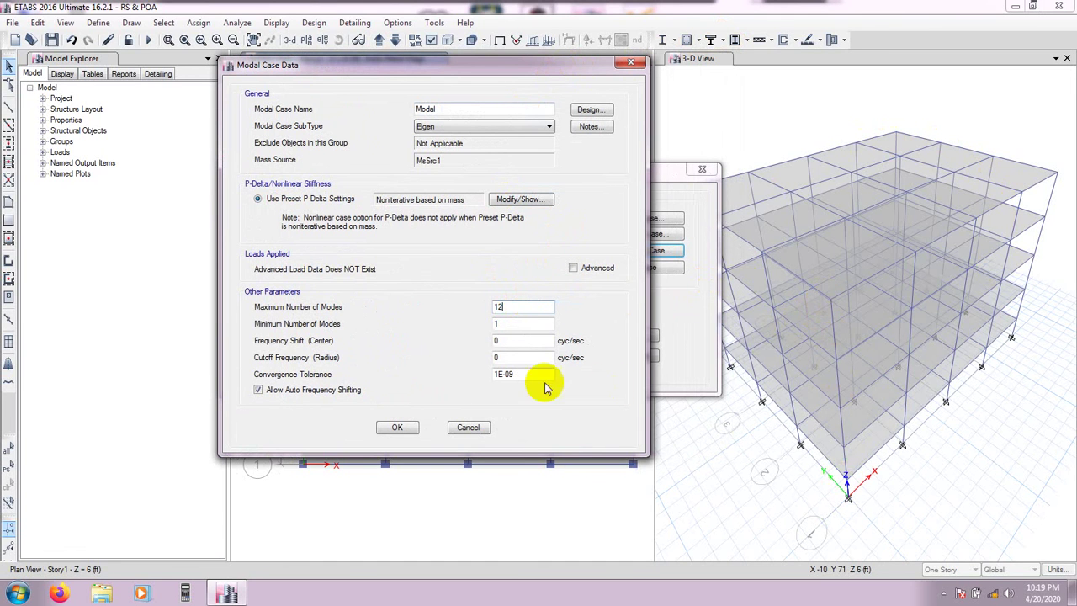
drag(505, 310, 491, 304)
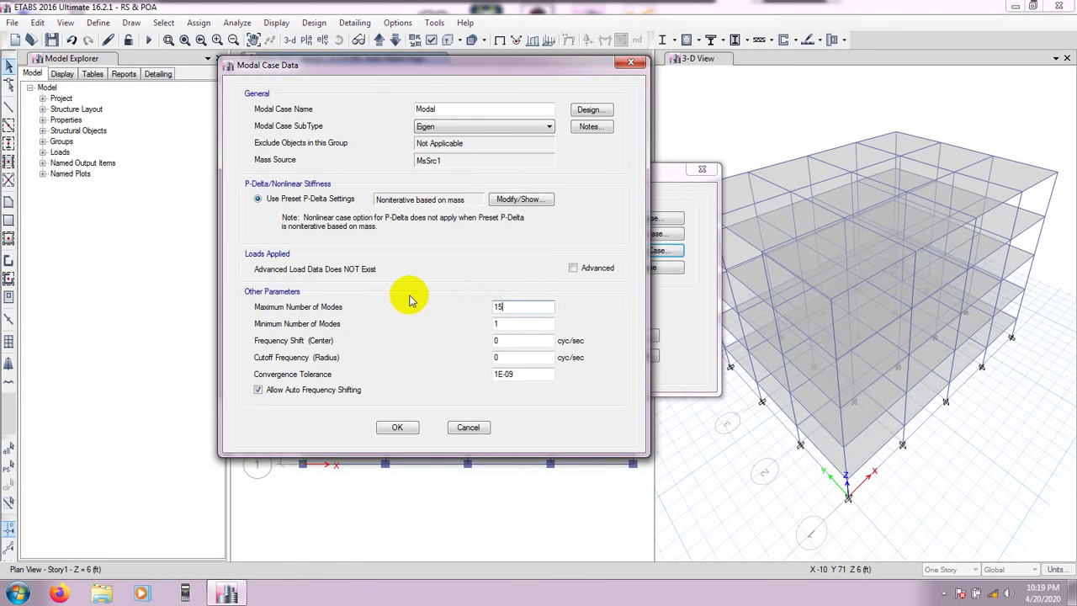
double_click(509, 325)
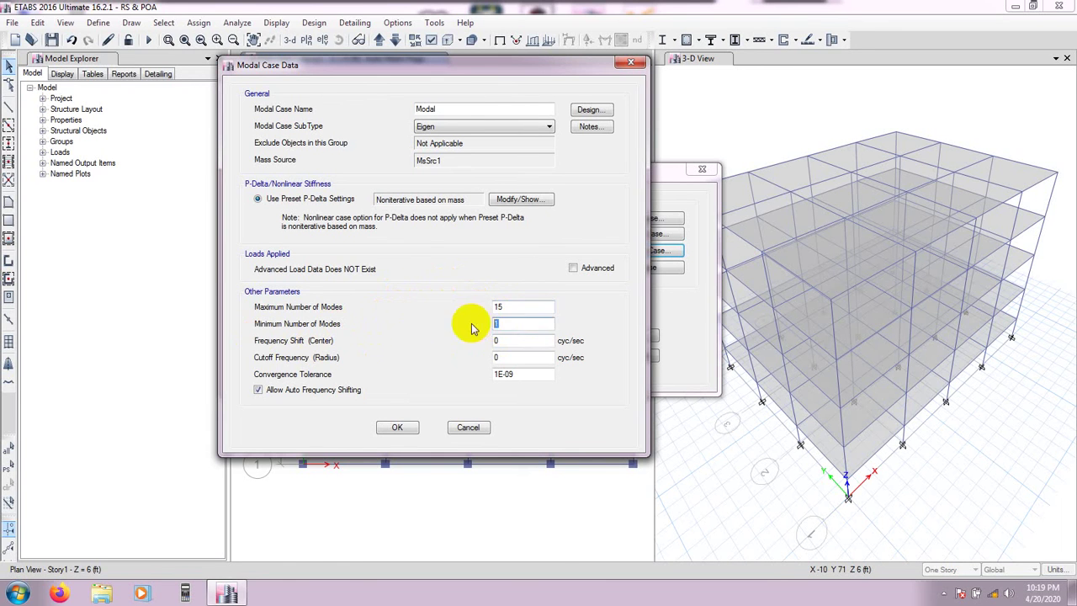
click(397, 429)
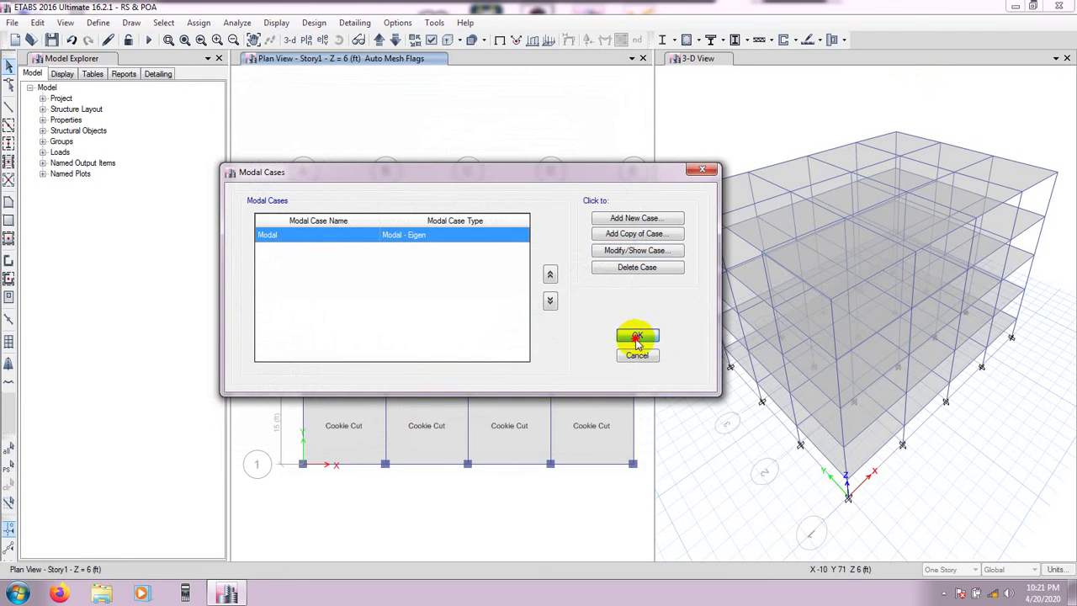
click(637, 336)
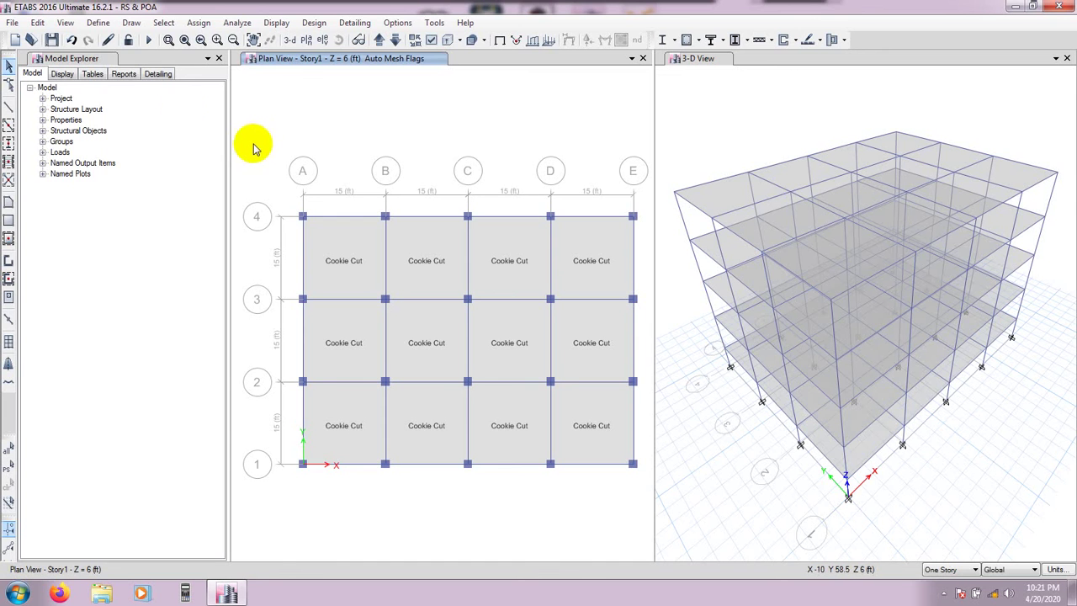
Open the response spectrum function definitions and pick UBC94 as the function type.
click(97, 23)
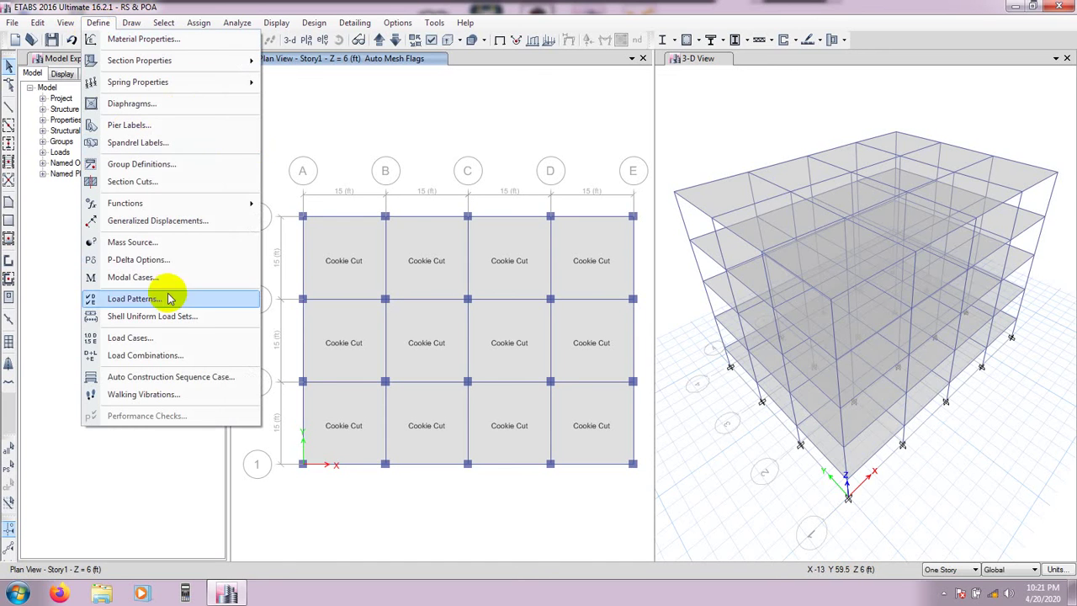
mouse_move(145, 203)
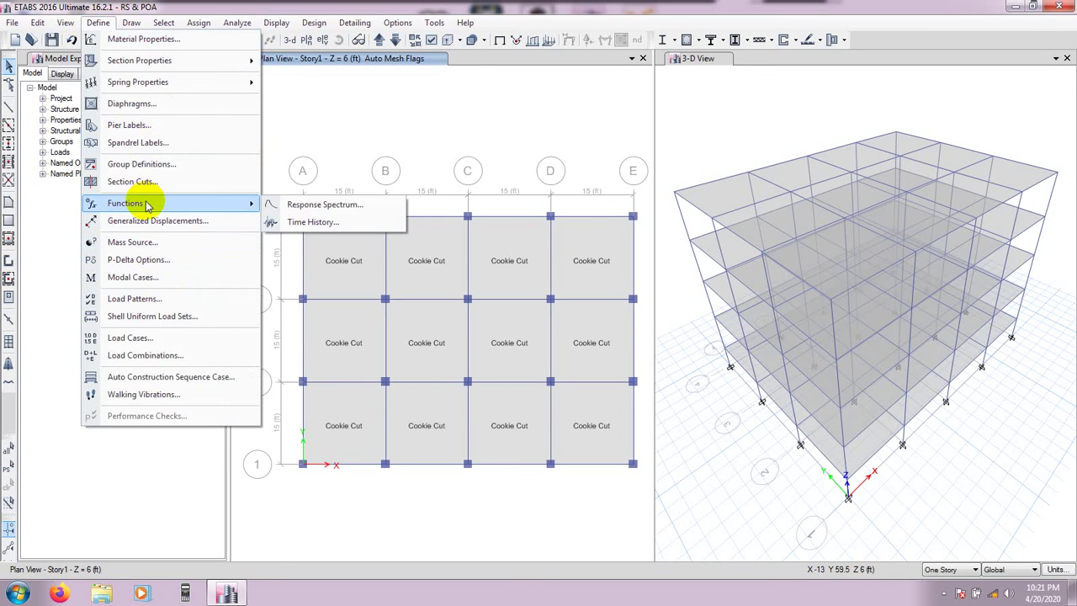
click(348, 204)
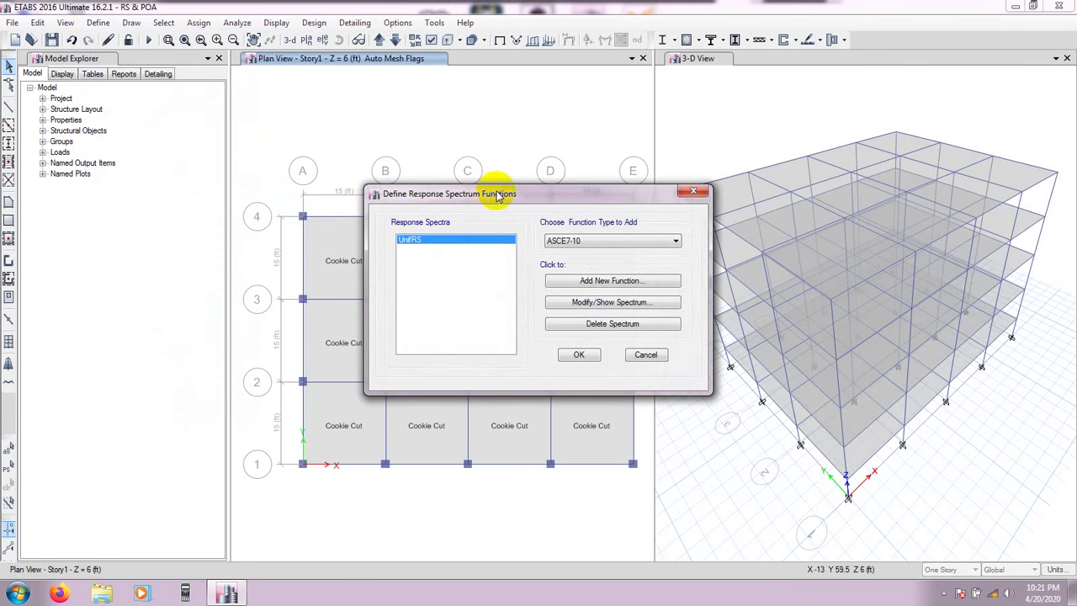
drag(497, 194, 447, 189)
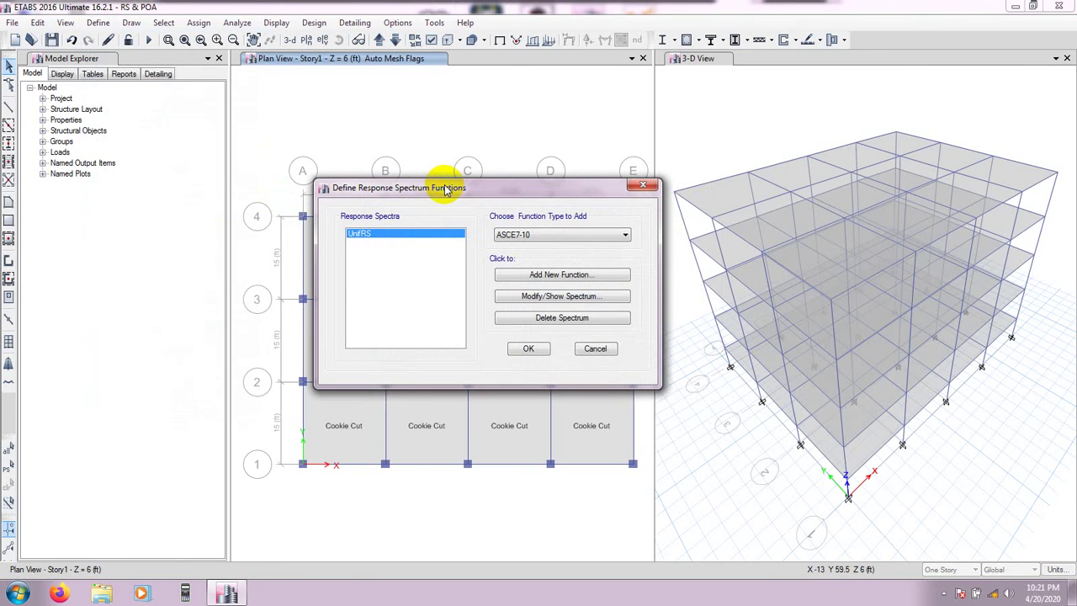
click(535, 235)
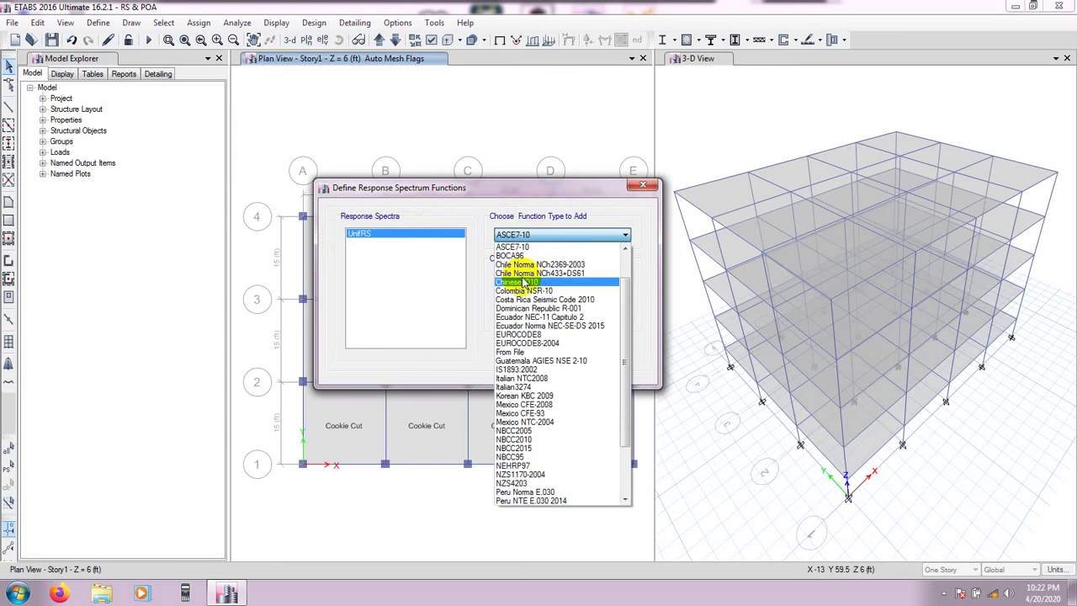
scroll(551, 404, down, 3)
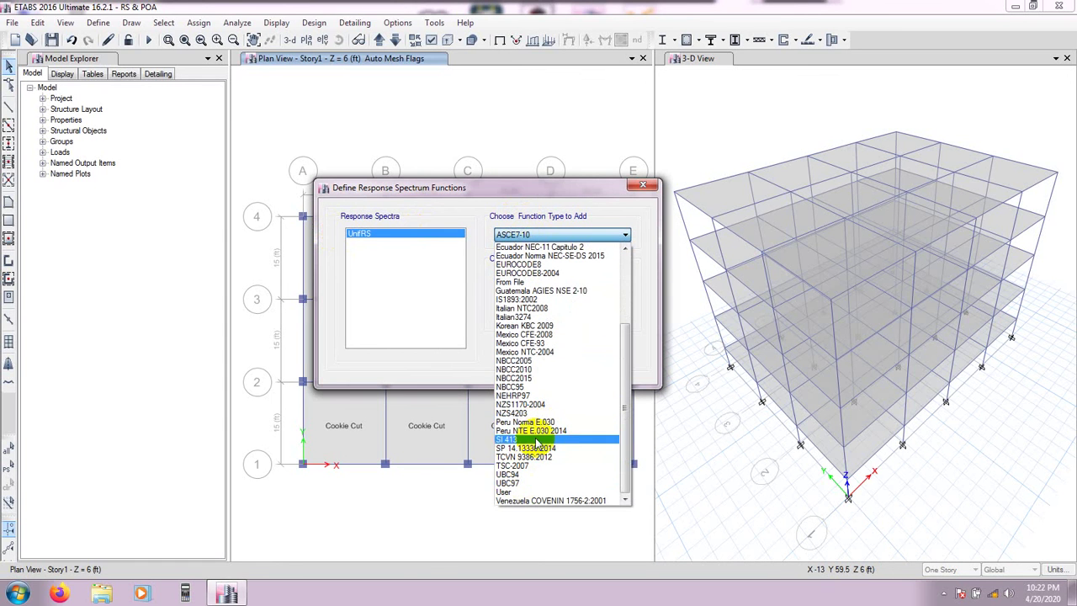
scroll(538, 328, up, 3)
scroll(535, 335, up, 2)
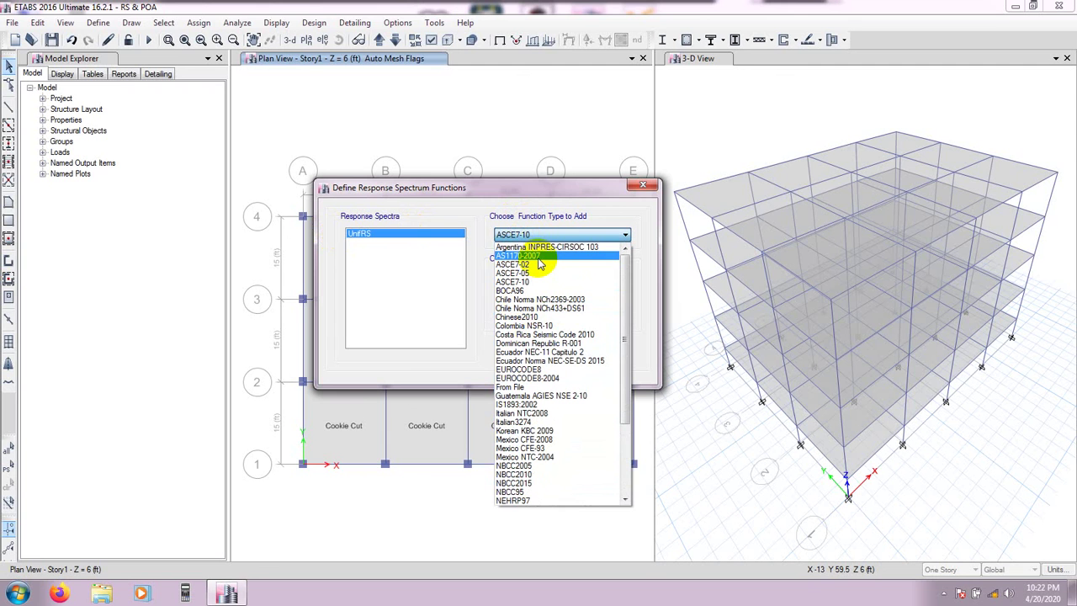
scroll(589, 294, down, 4)
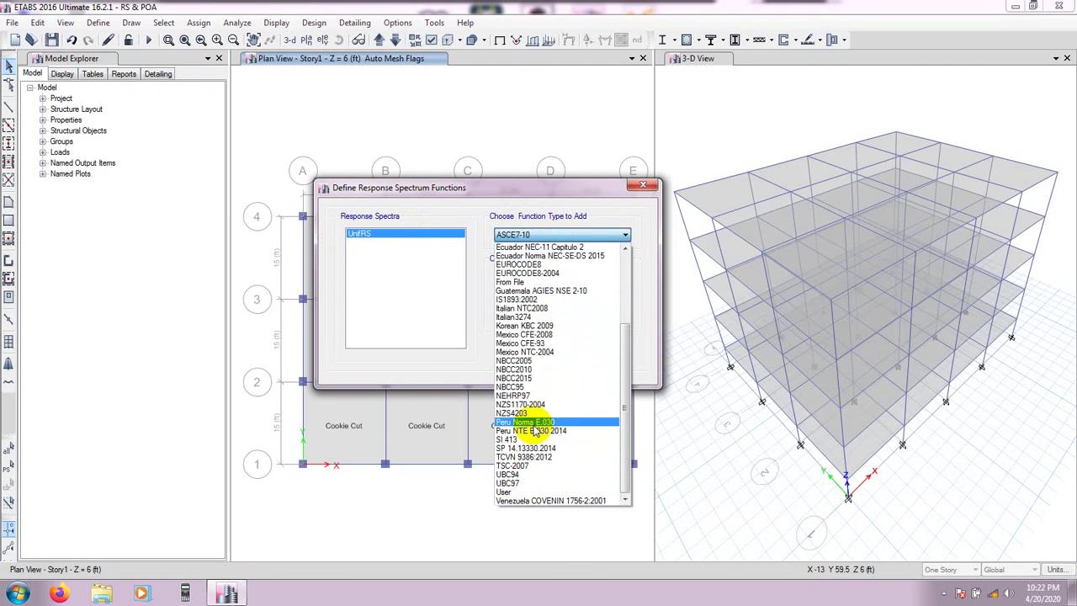
click(517, 476)
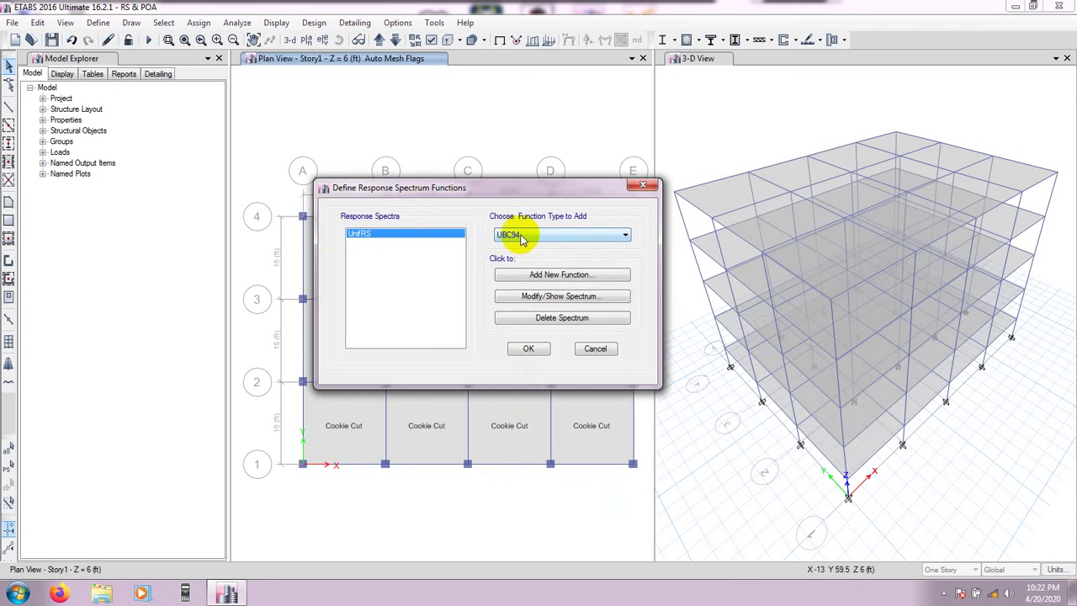
Switch the response spectrum function type to add back to ASCE7-10.
click(620, 234)
scroll(515, 311, up, 4)
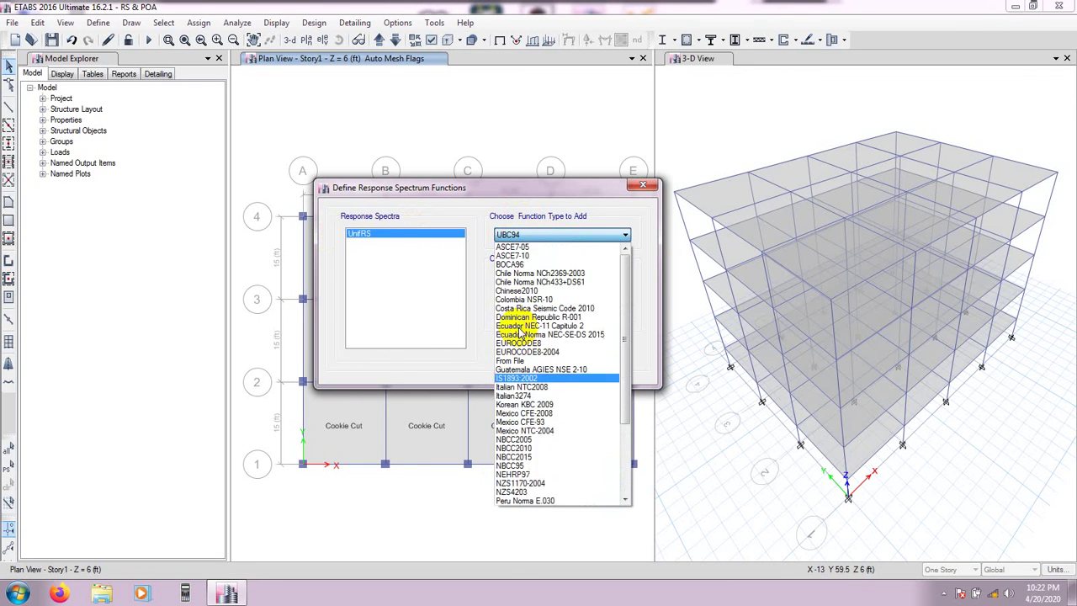
click(515, 234)
click(523, 235)
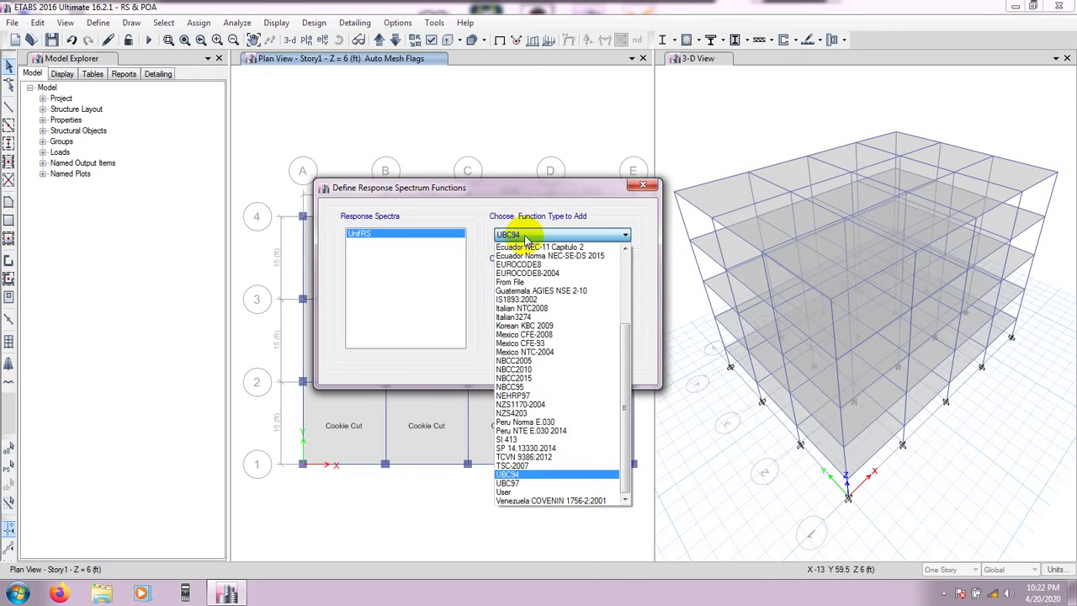
scroll(522, 282, up, 5)
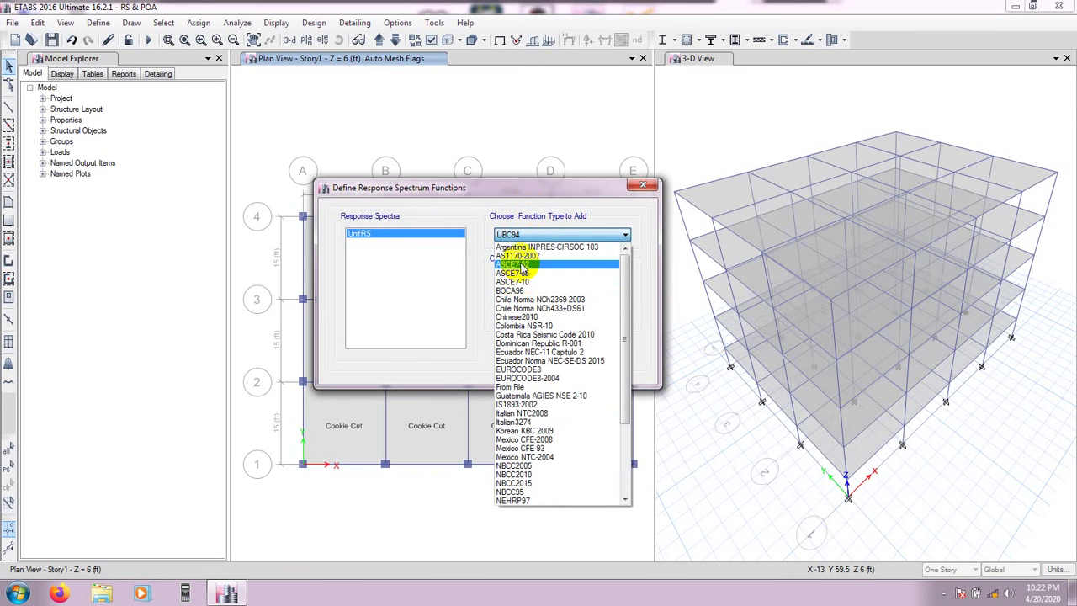
click(525, 282)
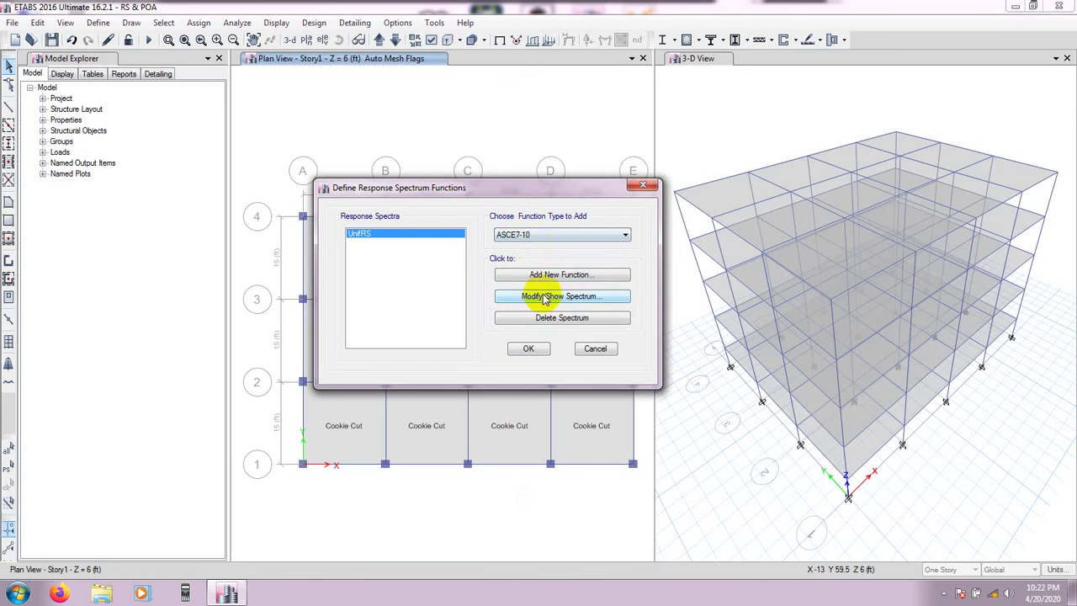
Try a new ASCE 7-10 function Func1, set site class A, then cancel it.
click(554, 277)
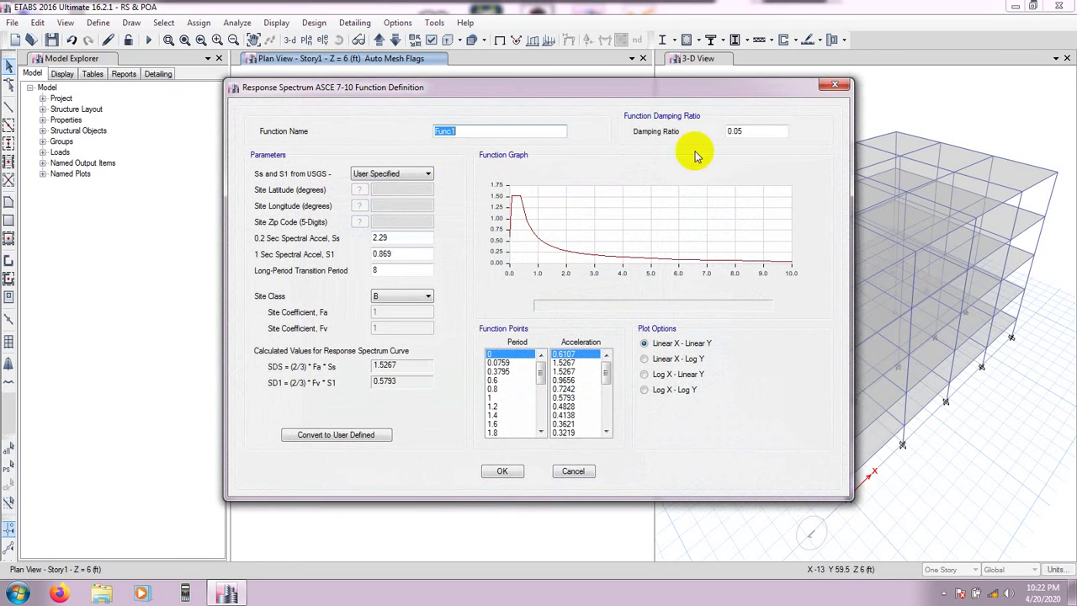
drag(752, 132, 714, 134)
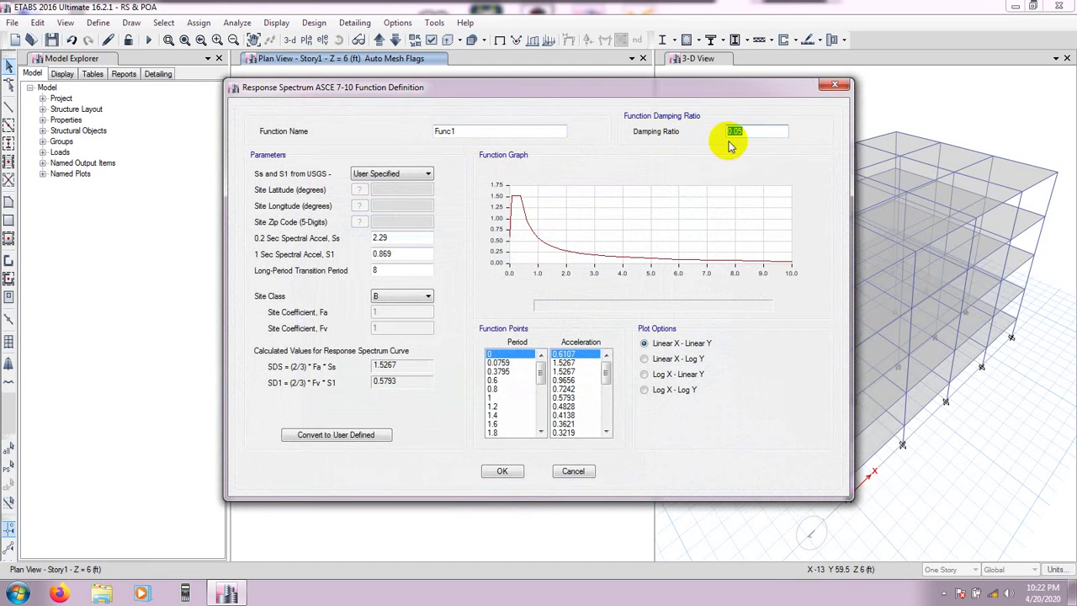
click(457, 133)
double_click(457, 133)
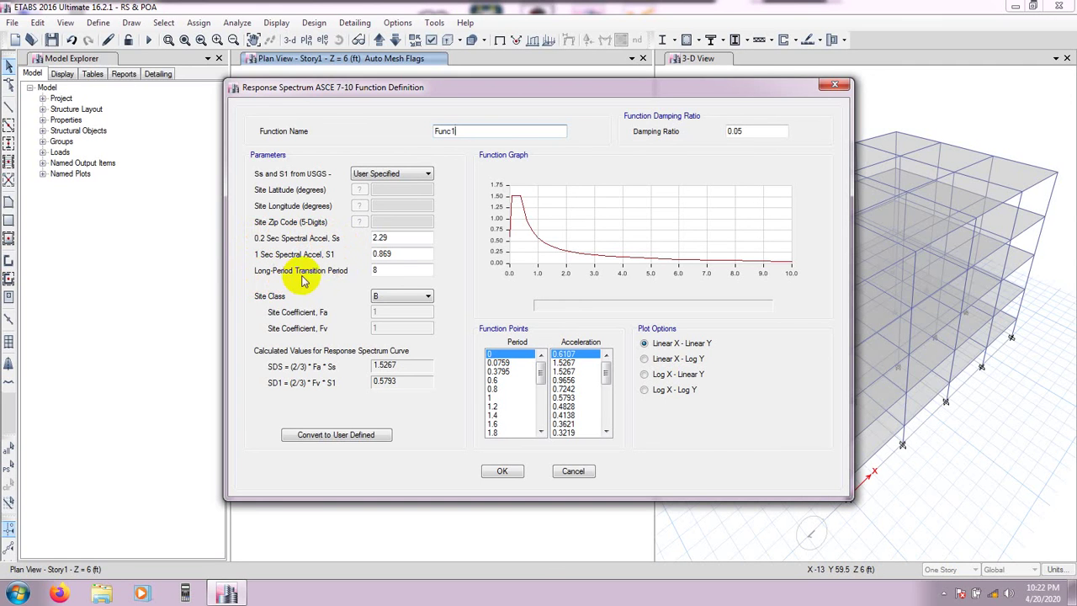
double_click(384, 272)
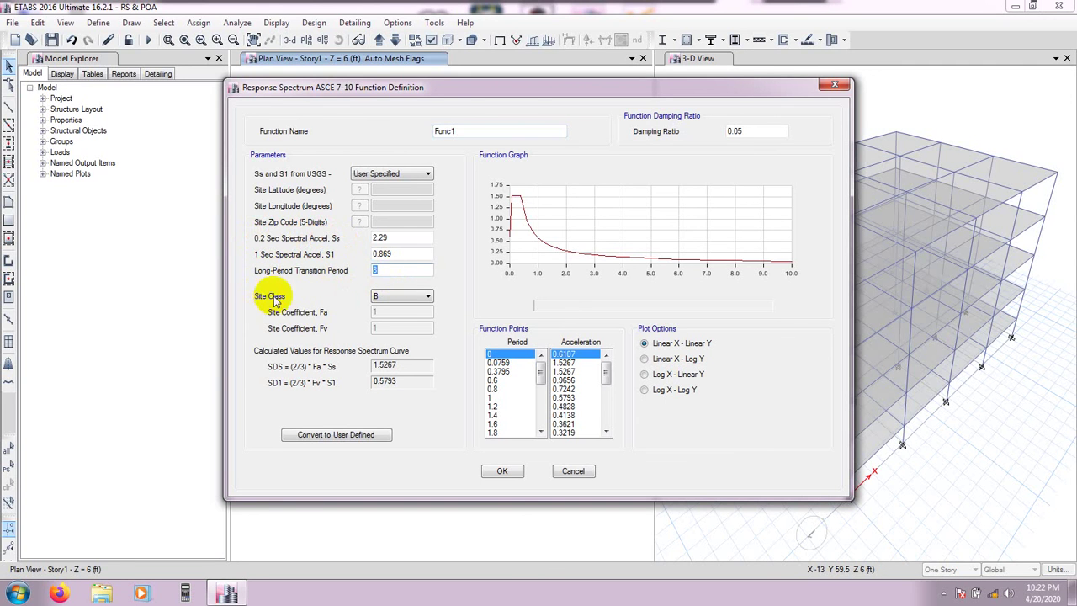
click(402, 294)
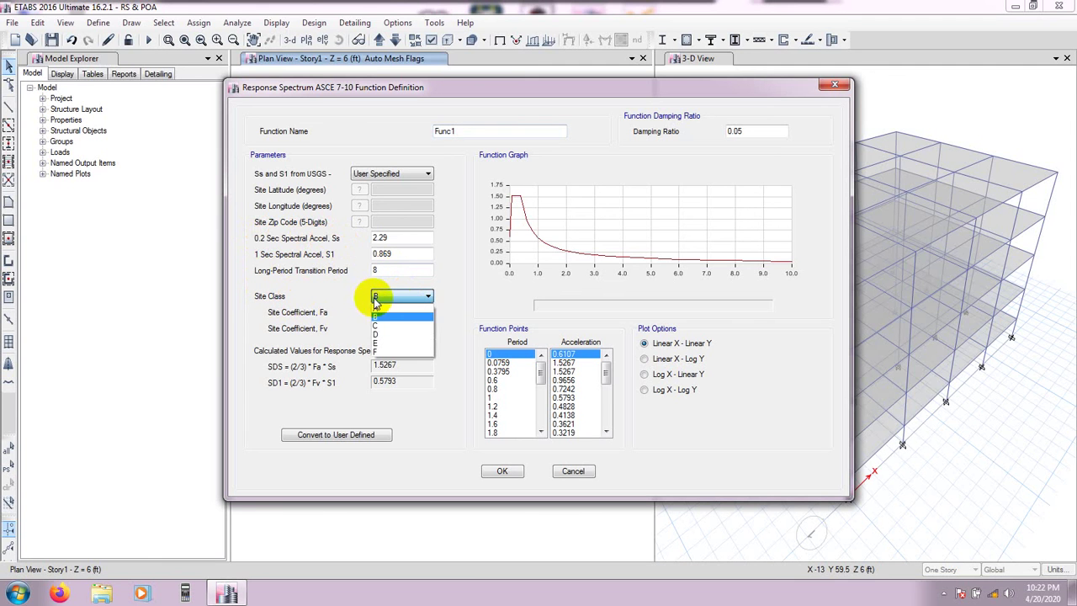
click(385, 350)
click(393, 296)
click(393, 308)
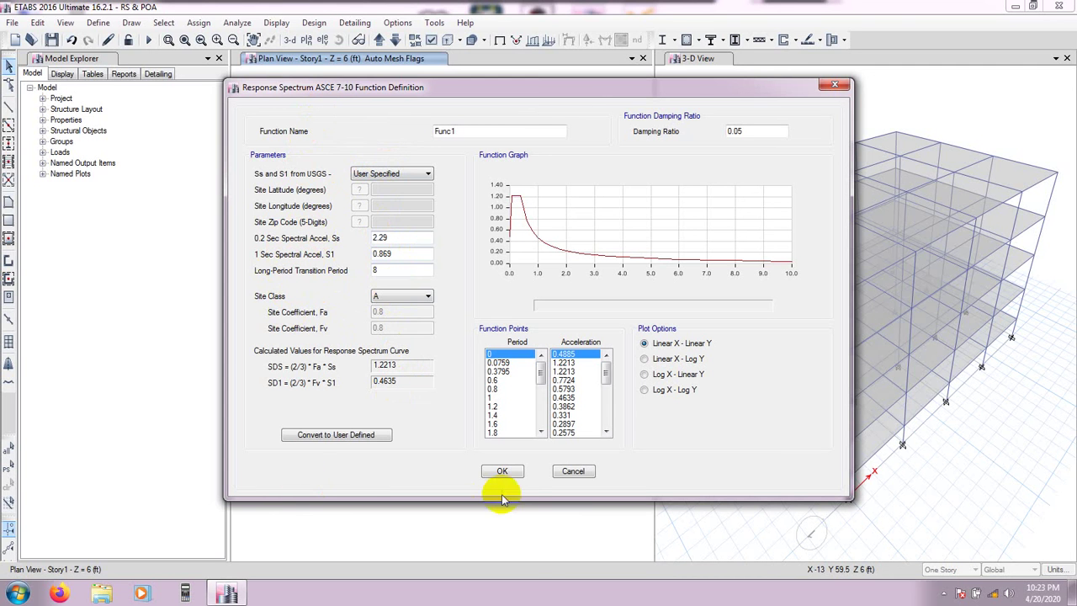
click(574, 472)
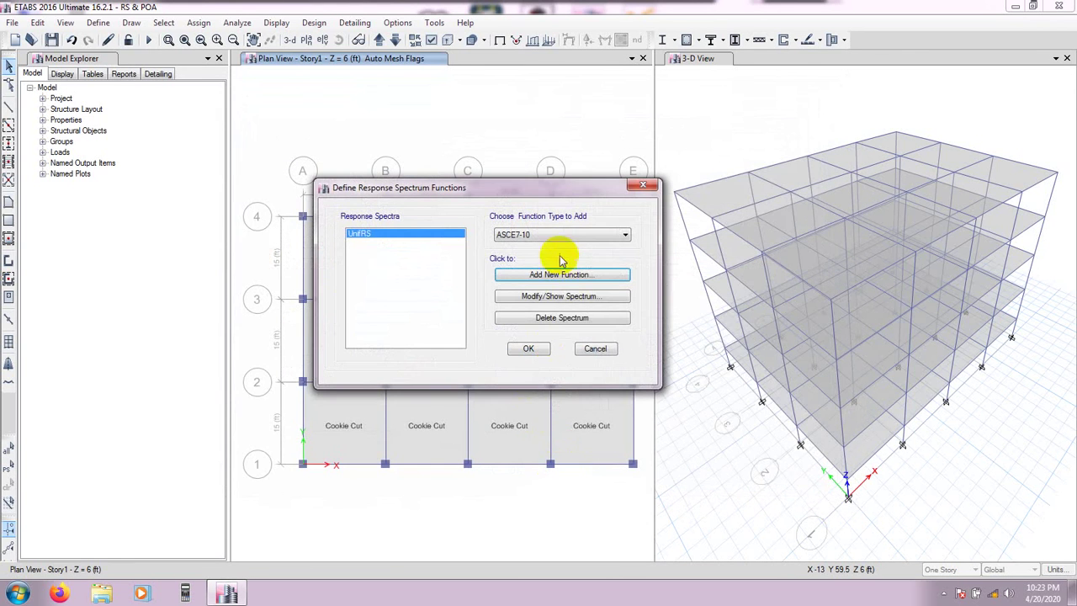
Pick UBC94 as the function type and start a new spectrum function.
click(555, 236)
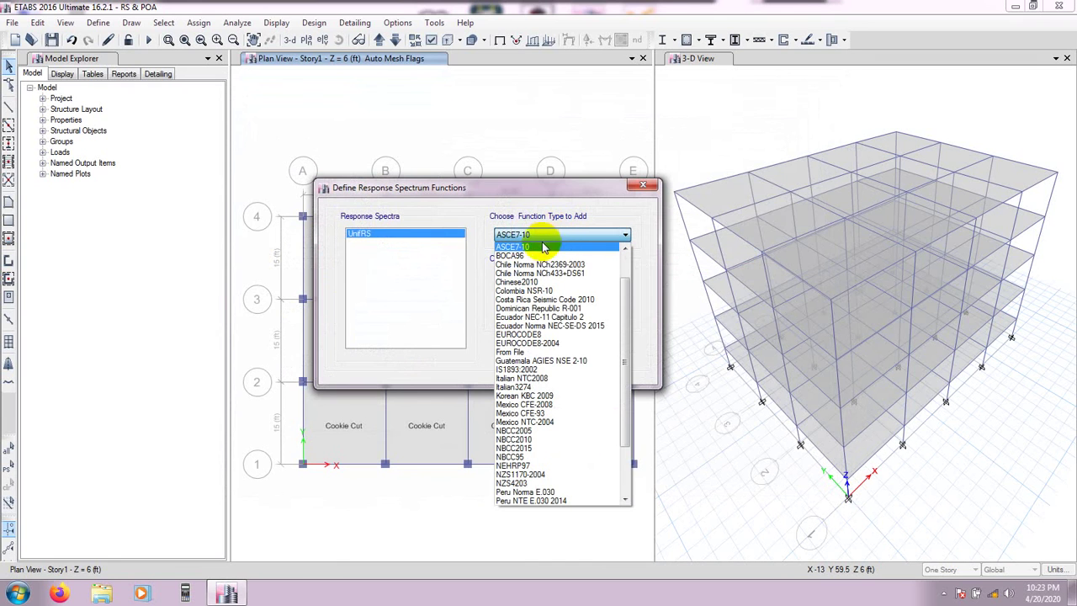
scroll(535, 310, down, 3)
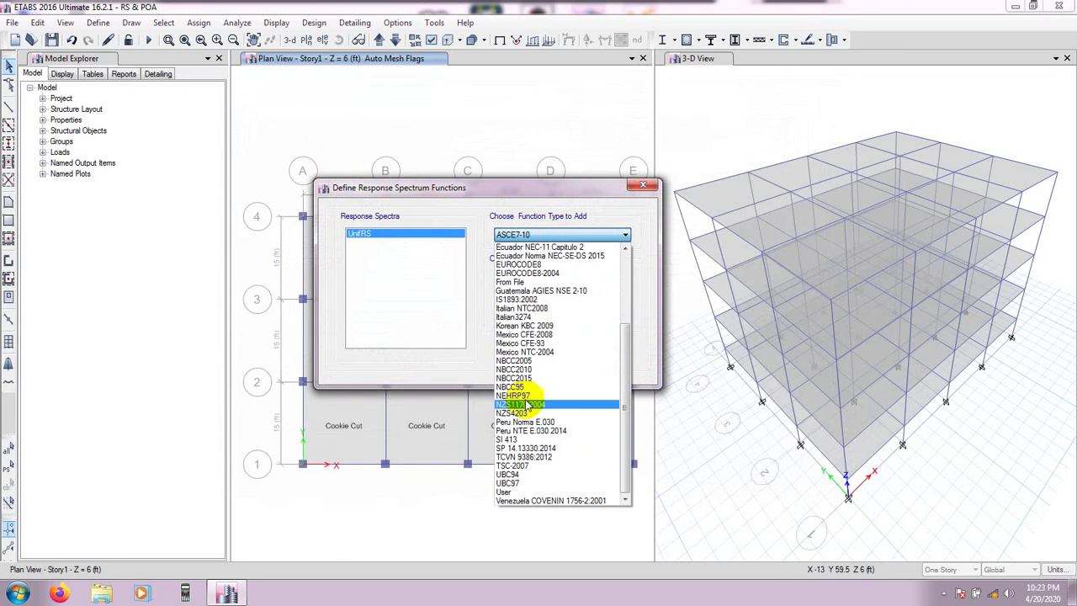
click(529, 476)
click(545, 281)
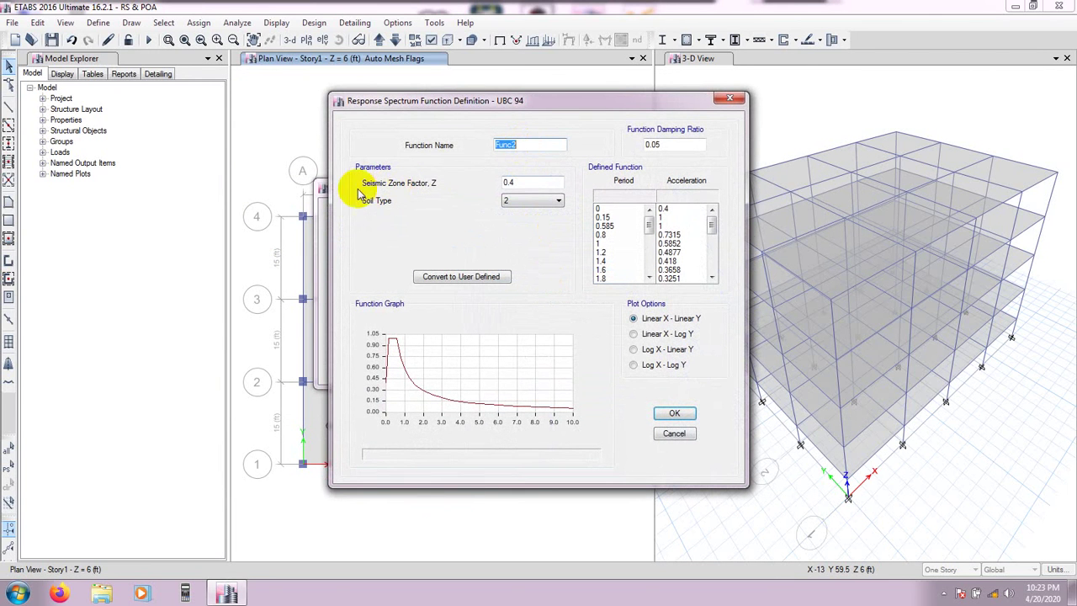
Give the UBC94 function seismic zone factor 0.25 and soil type 1, and accept it.
click(516, 182)
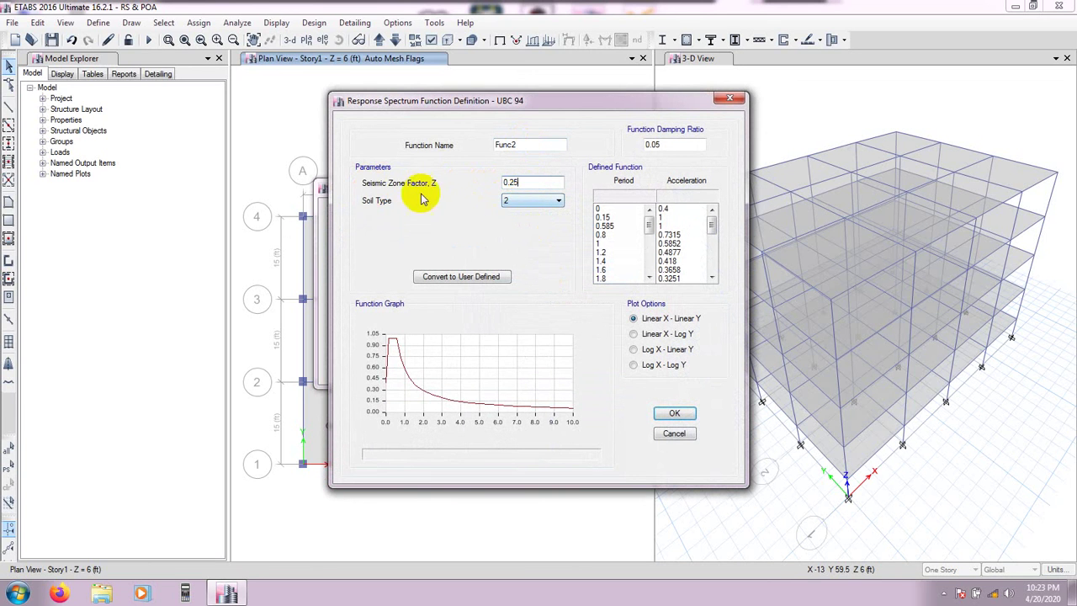
drag(555, 102, 551, 95)
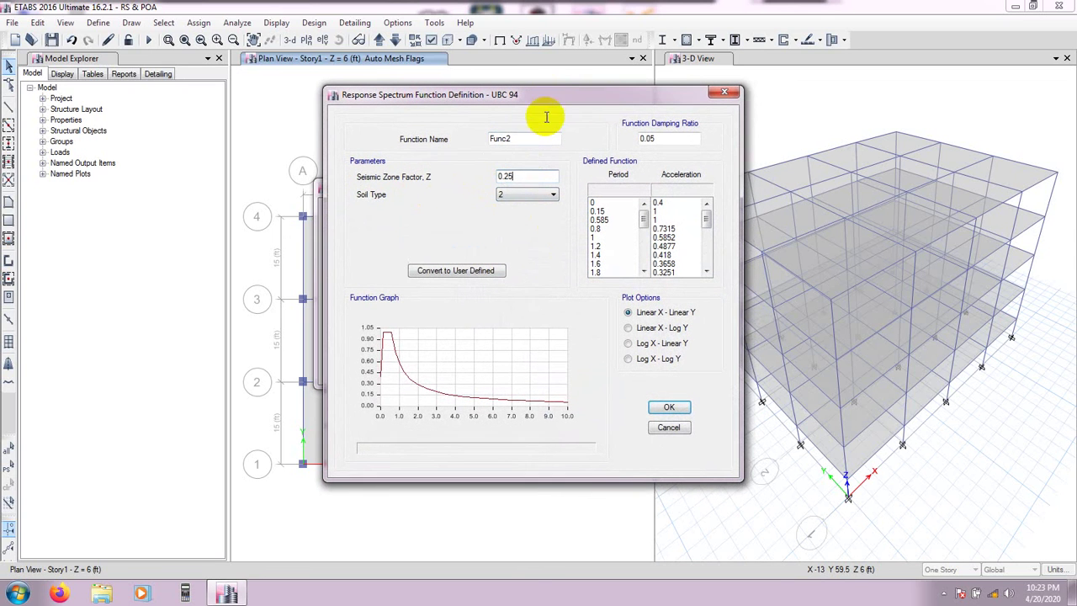
click(522, 195)
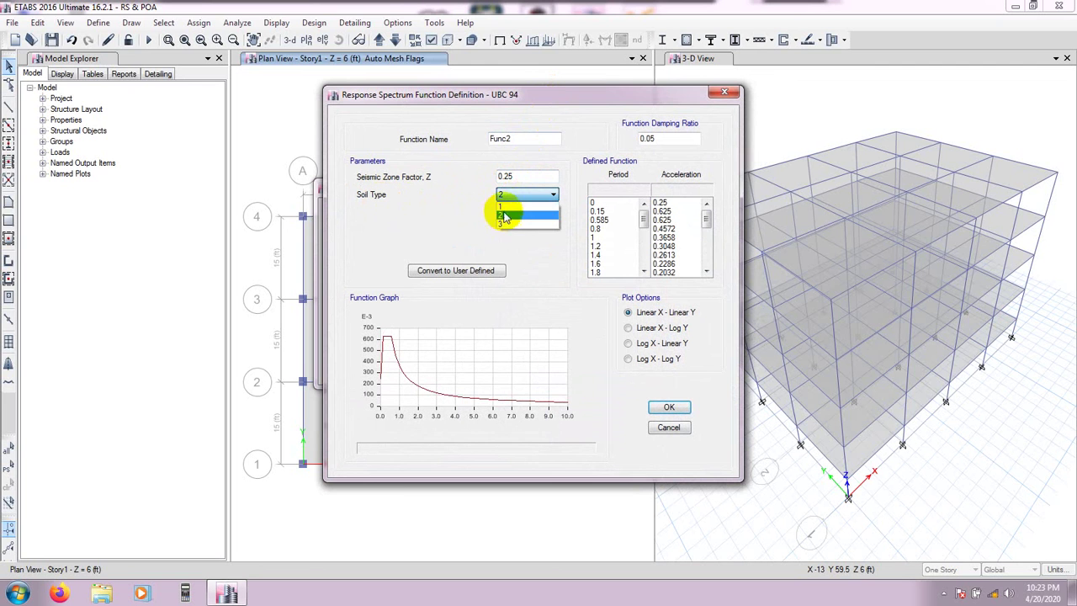
click(508, 207)
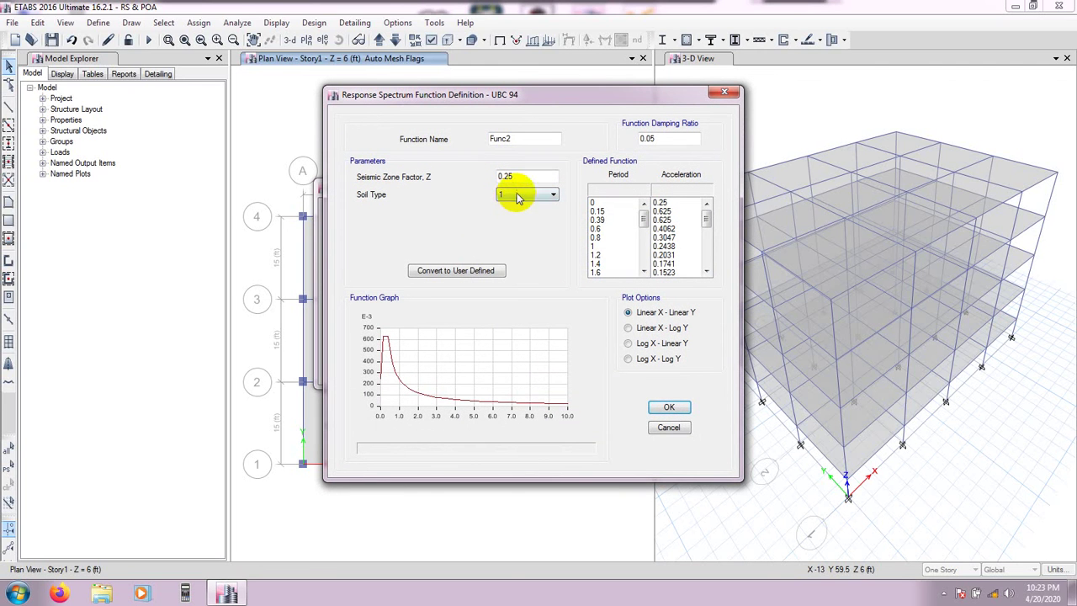
click(509, 215)
click(520, 195)
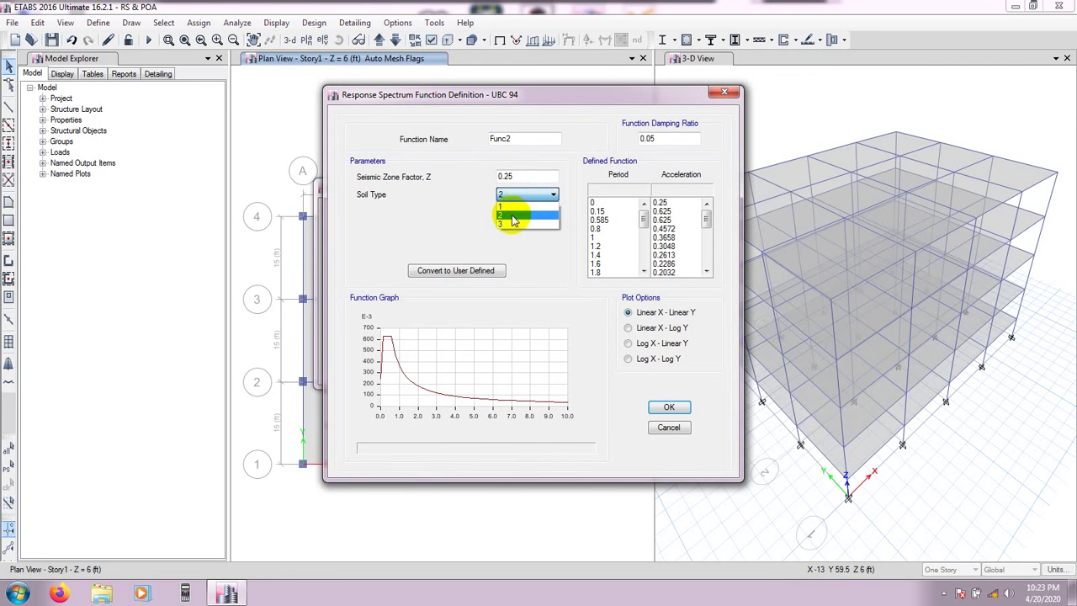
click(513, 224)
click(510, 196)
click(507, 208)
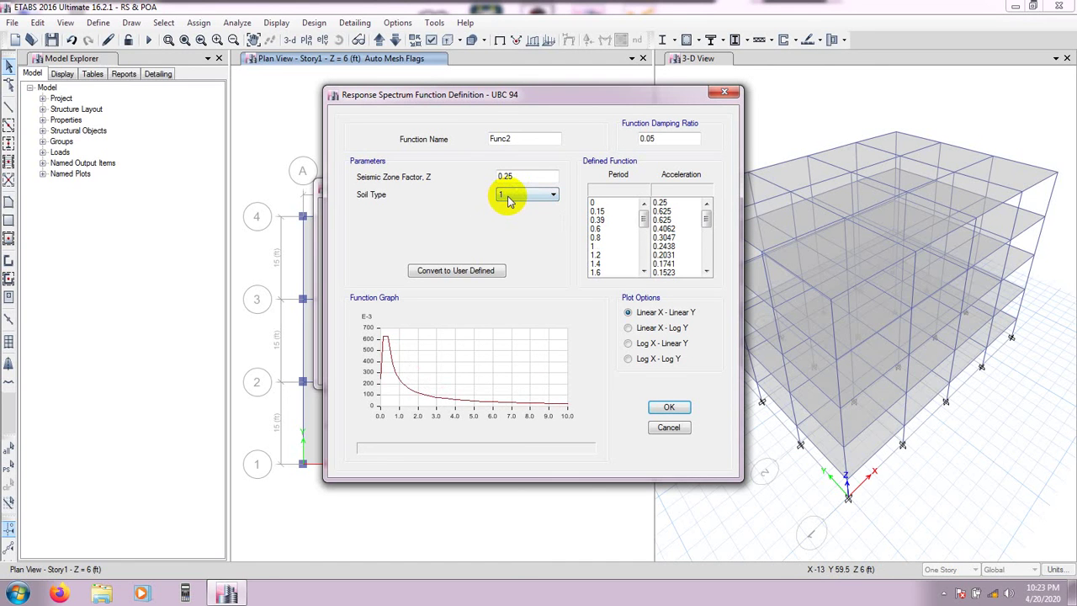
click(520, 150)
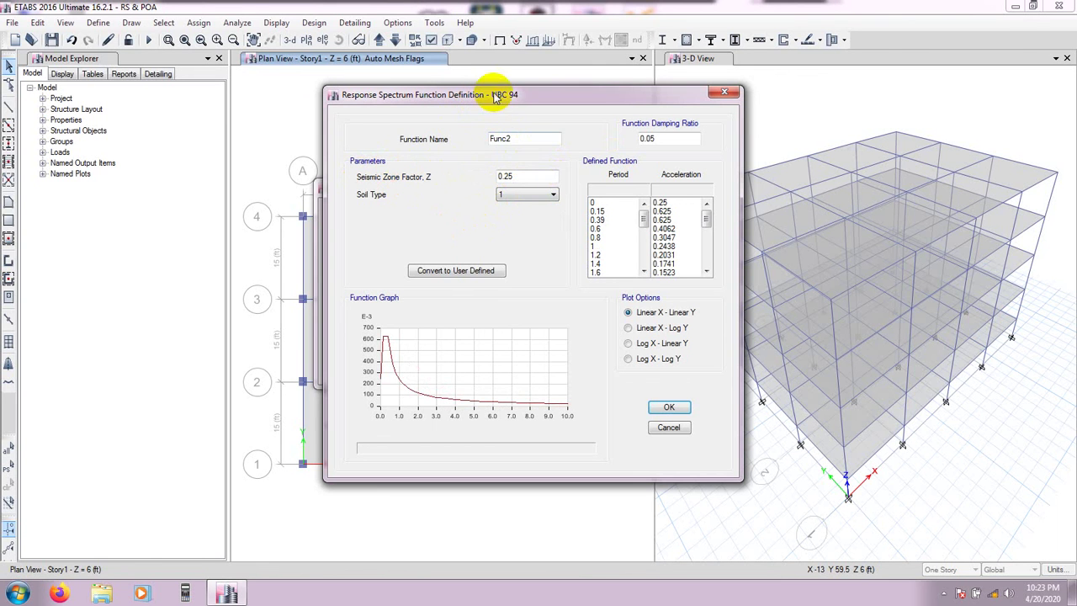
drag(502, 104, 461, 100)
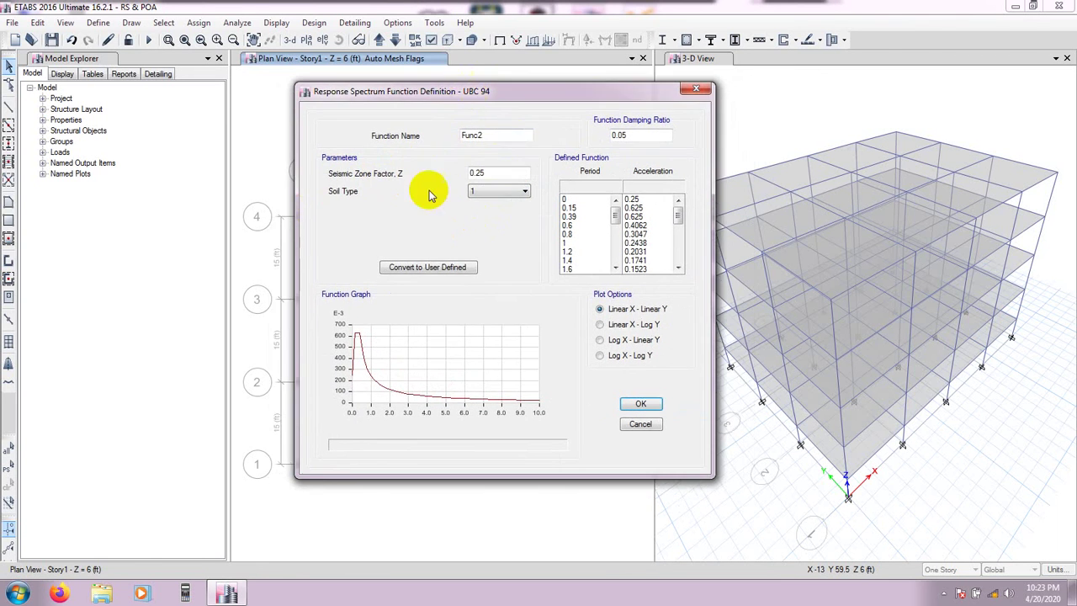
click(638, 405)
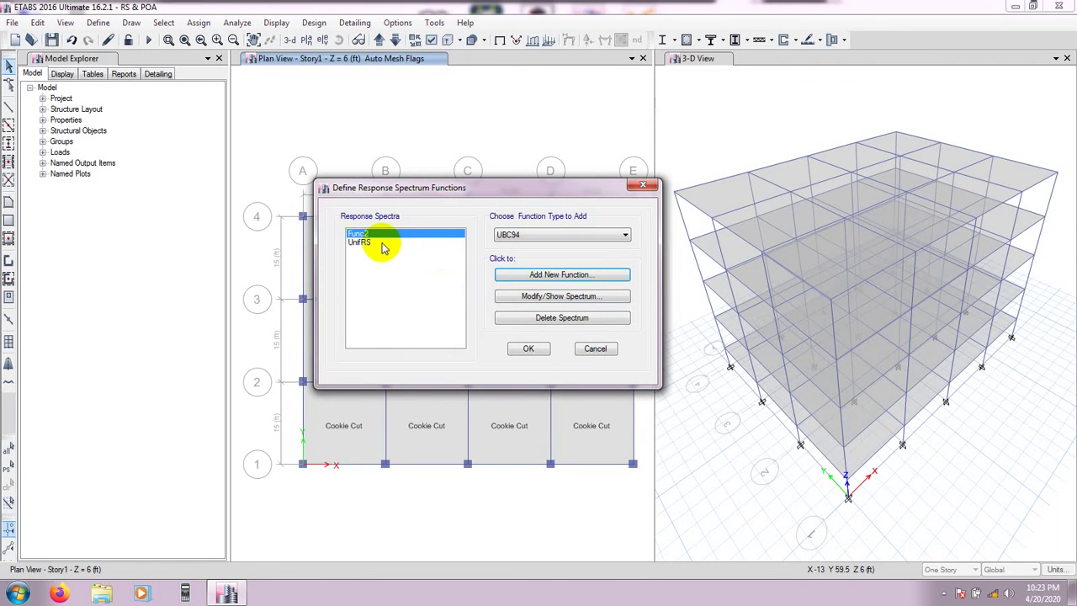
Delete the UnifRS response spectrum function.
click(363, 242)
click(362, 234)
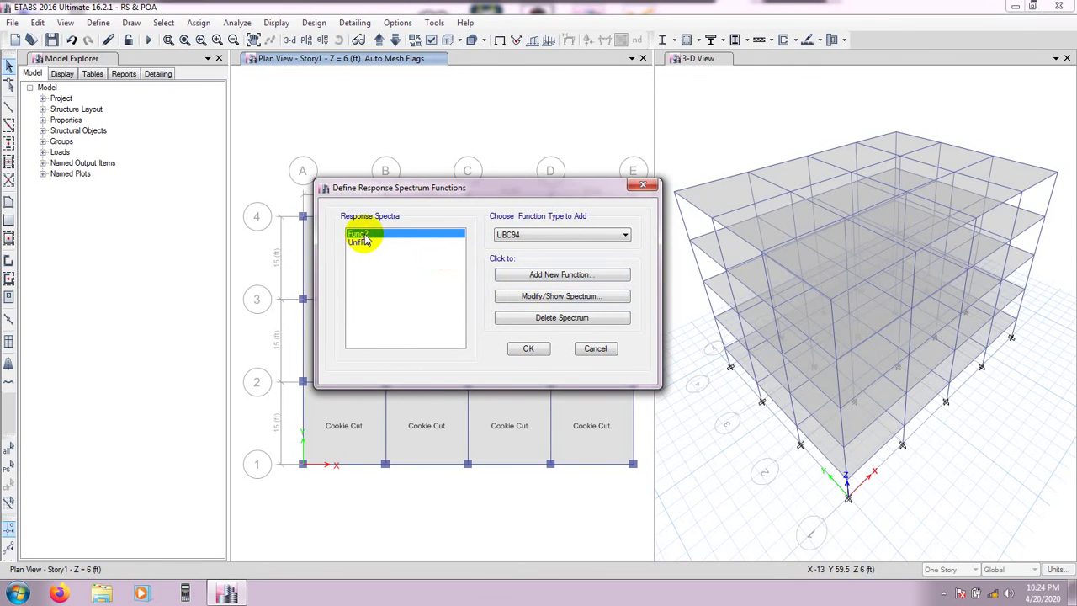
click(378, 242)
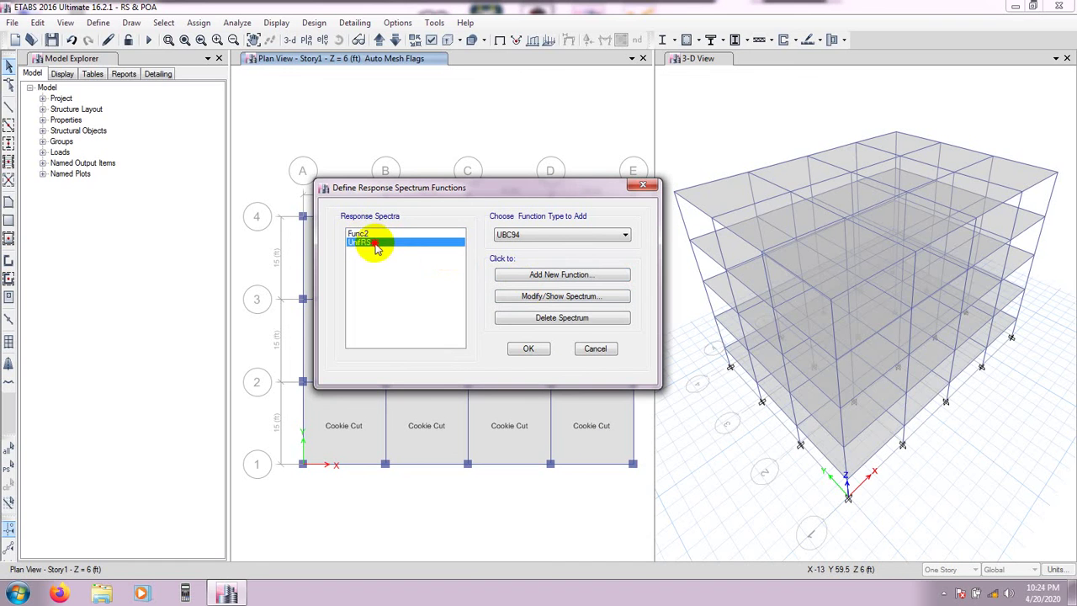
click(559, 324)
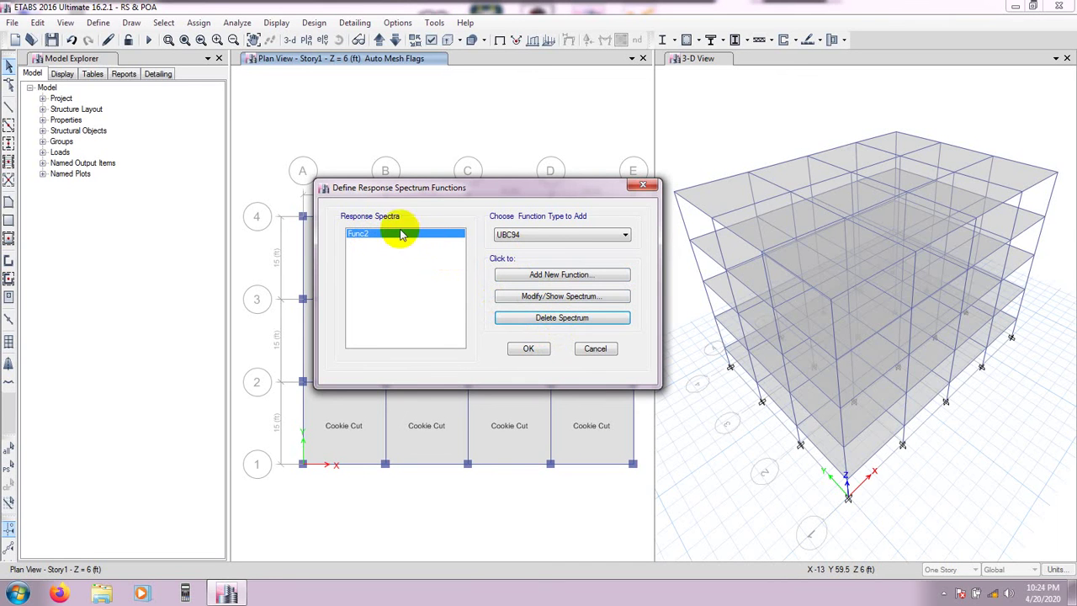
Rename function Func2 to 'UBC 94 RSF' and accept the change.
click(523, 296)
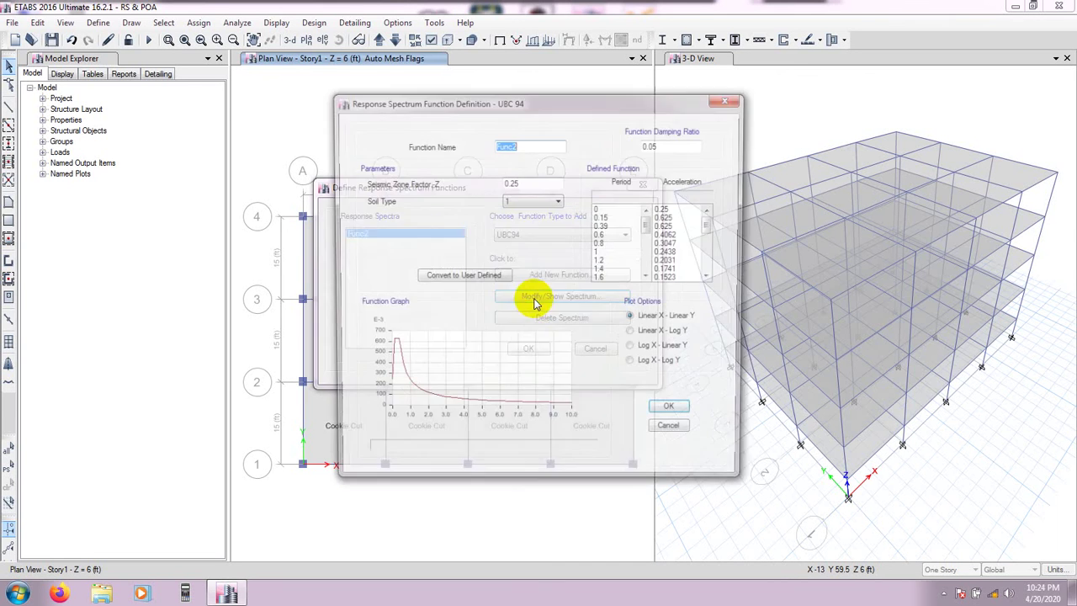
click(525, 147)
drag(527, 149, 440, 149)
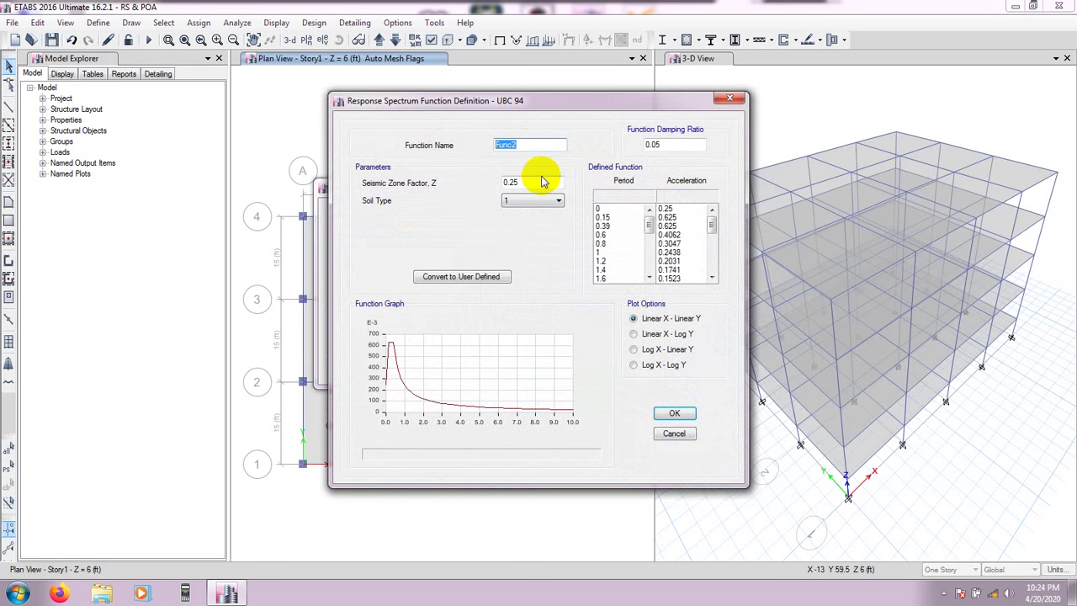
text(UBC 94)
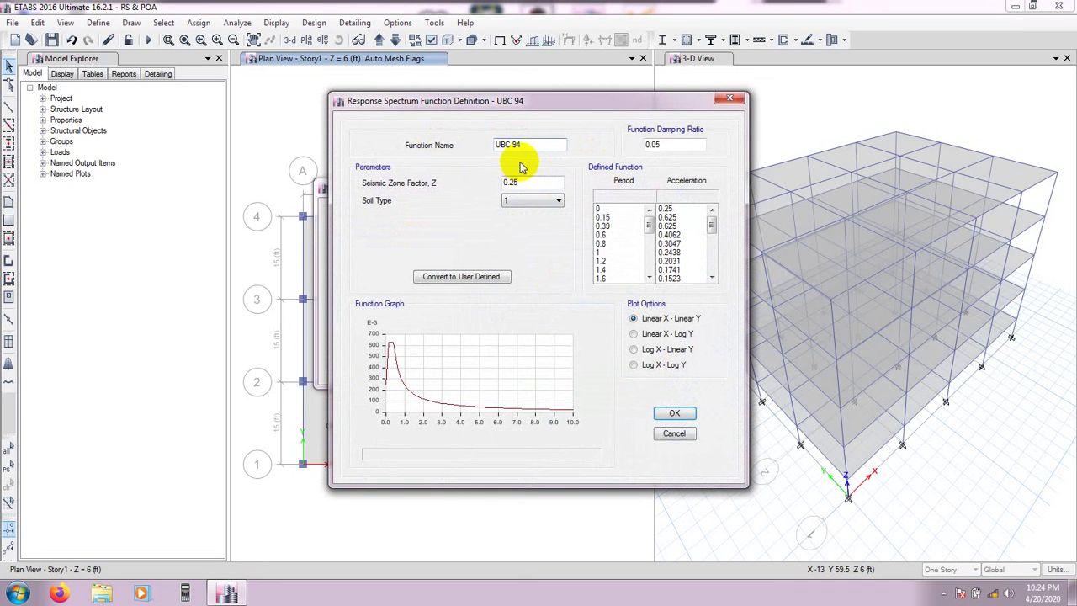
text( RS)
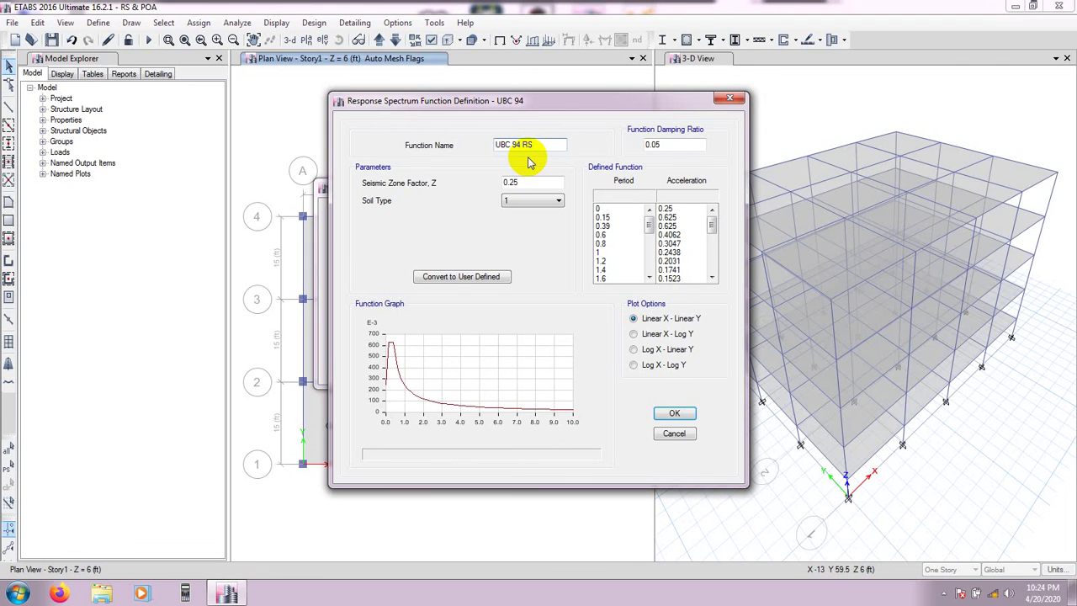
text(F)
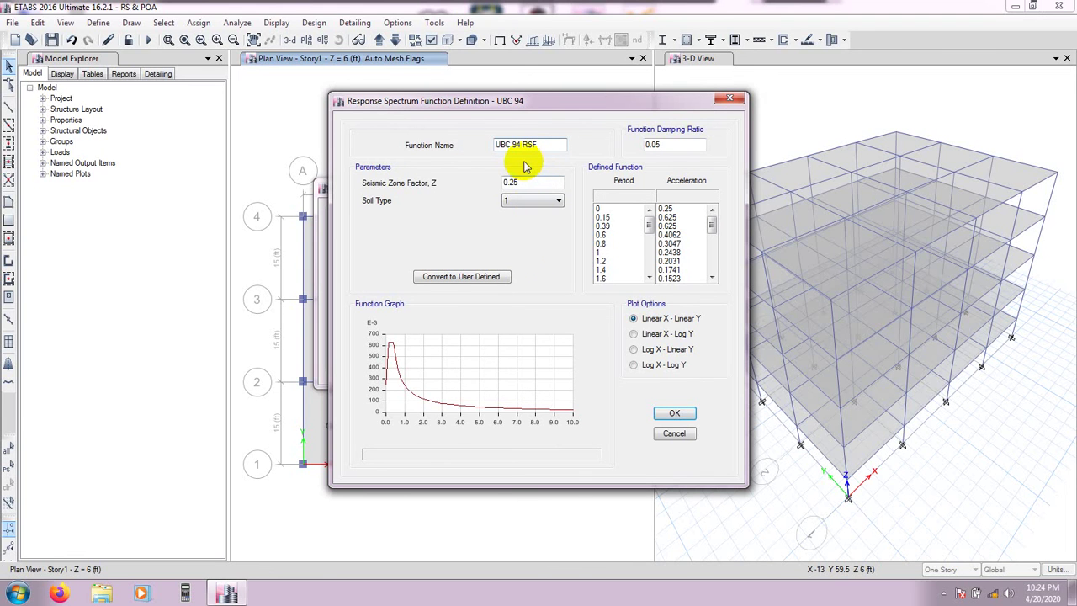
click(674, 413)
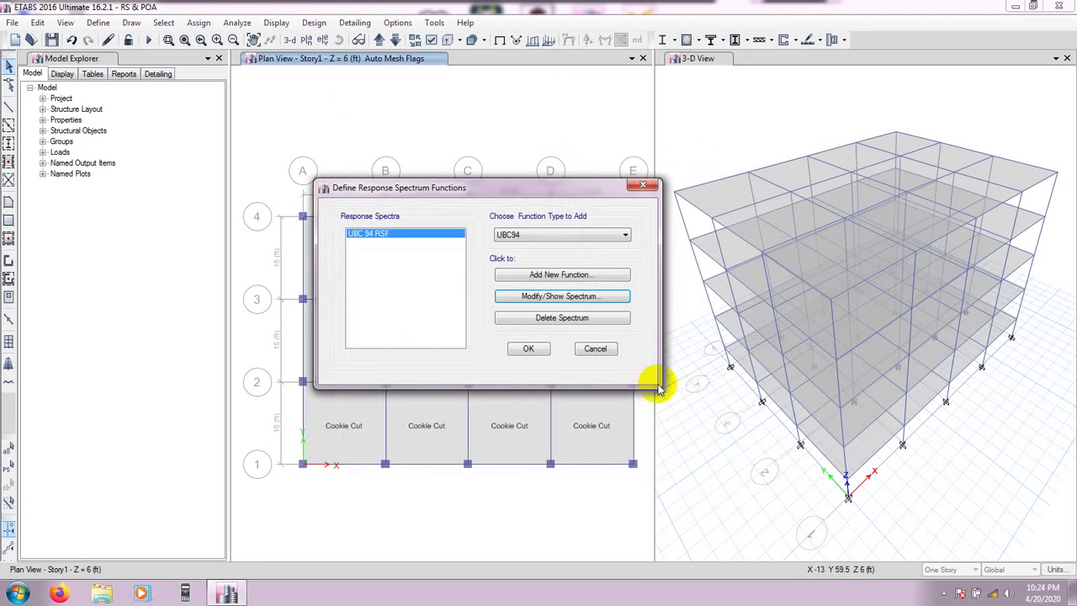
Check that the UBC 94 RSF definition has a 0.05 damping ratio, then accept it.
click(539, 350)
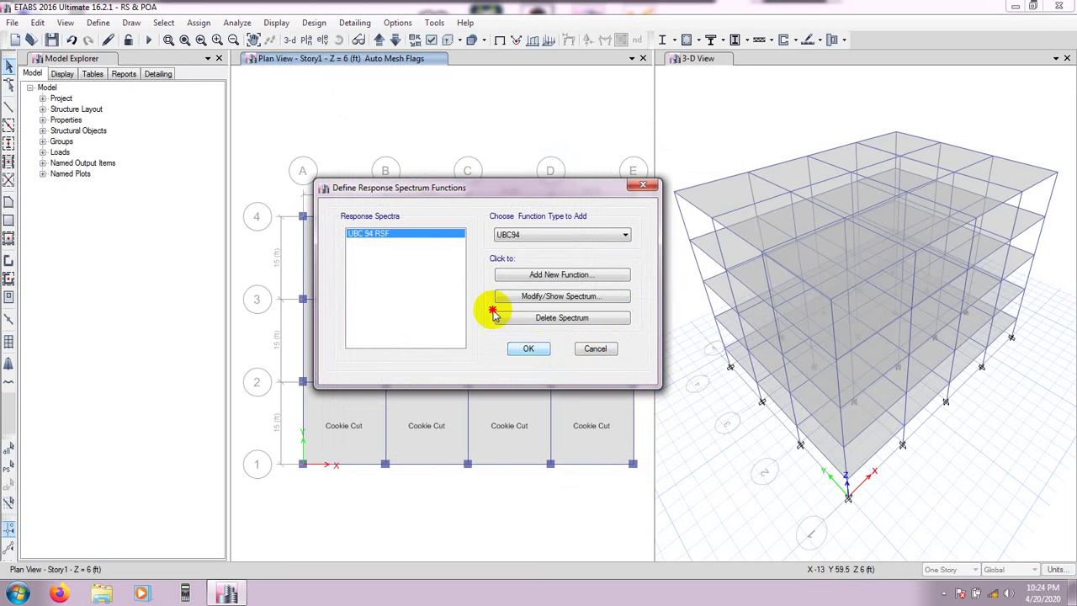
click(543, 297)
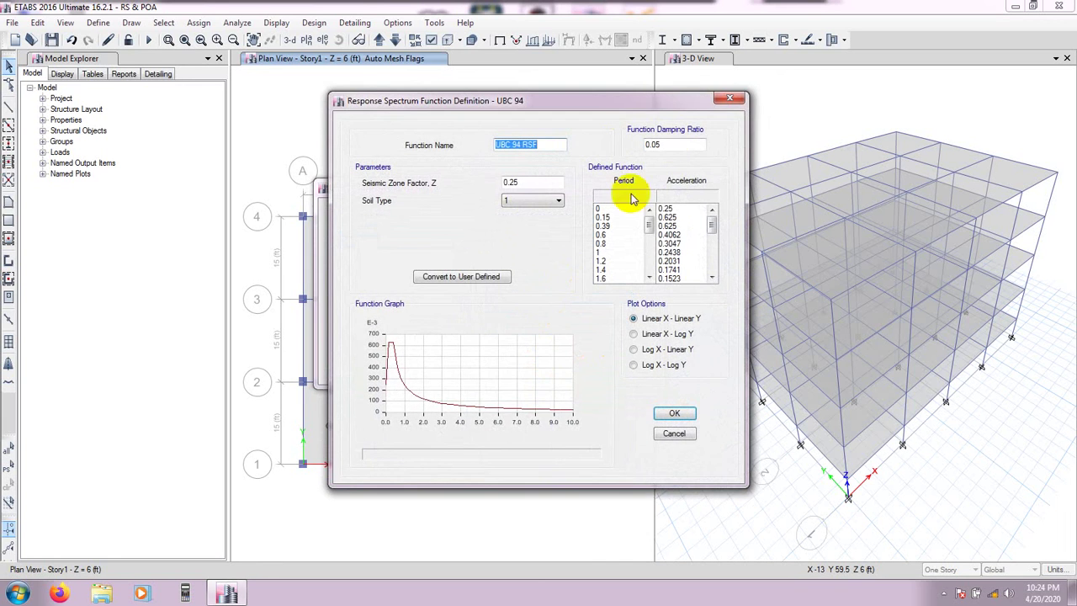
click(663, 144)
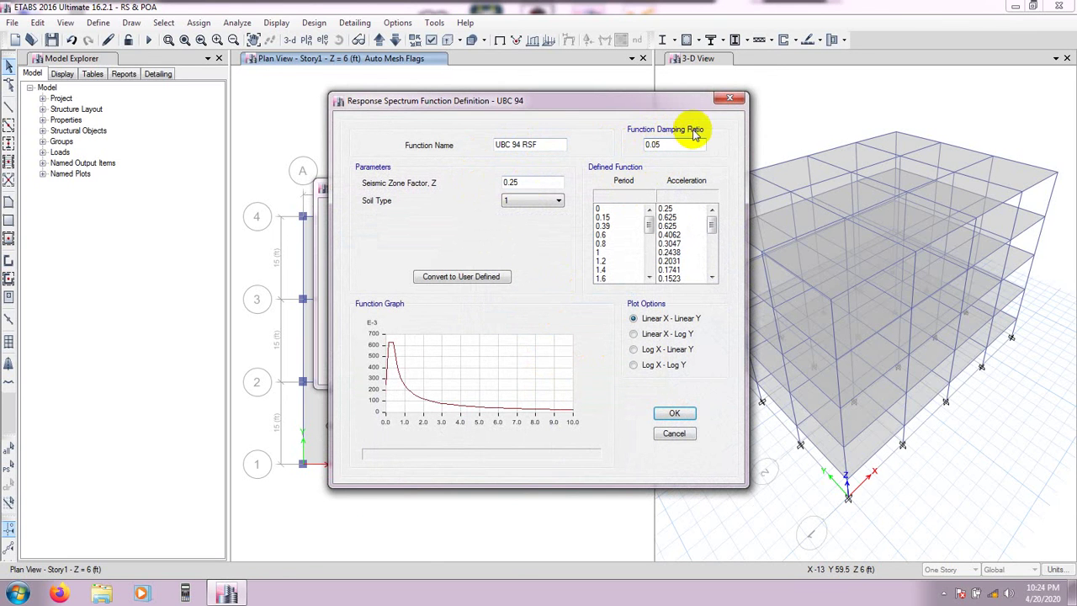
click(675, 144)
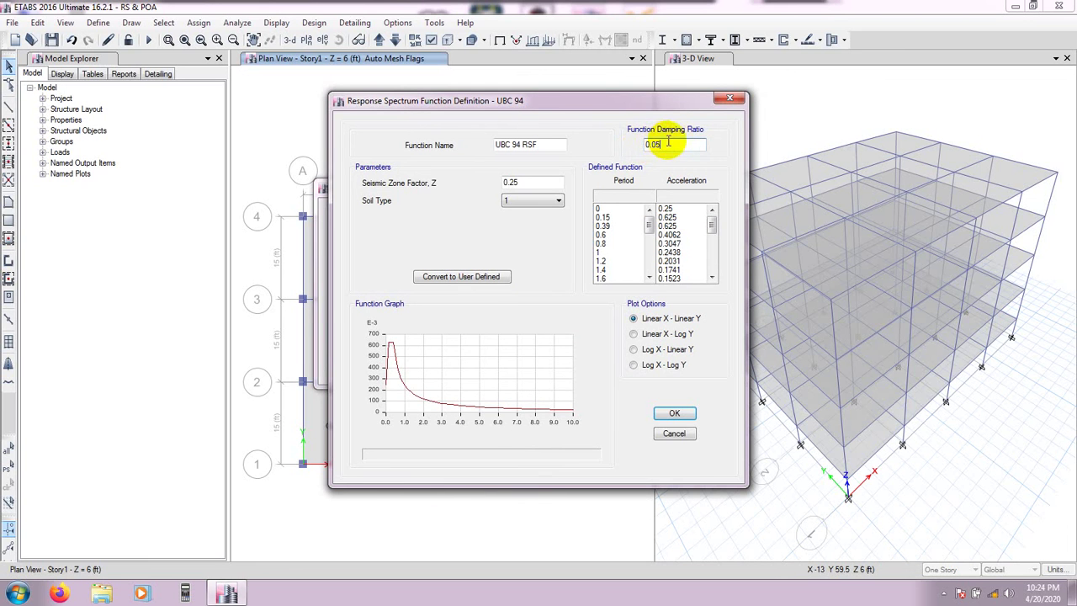
click(682, 413)
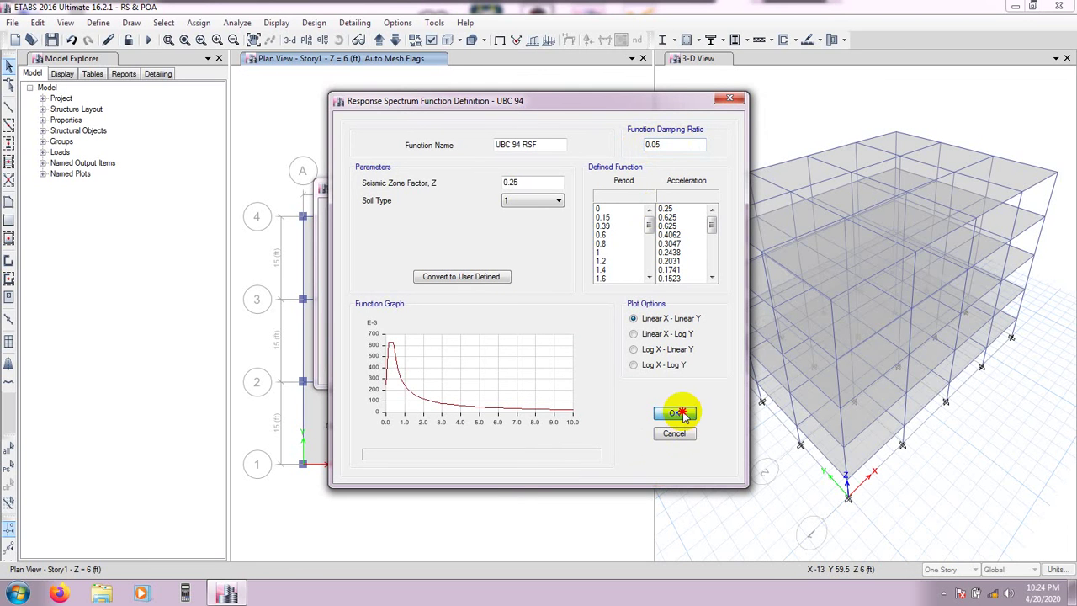
click(543, 351)
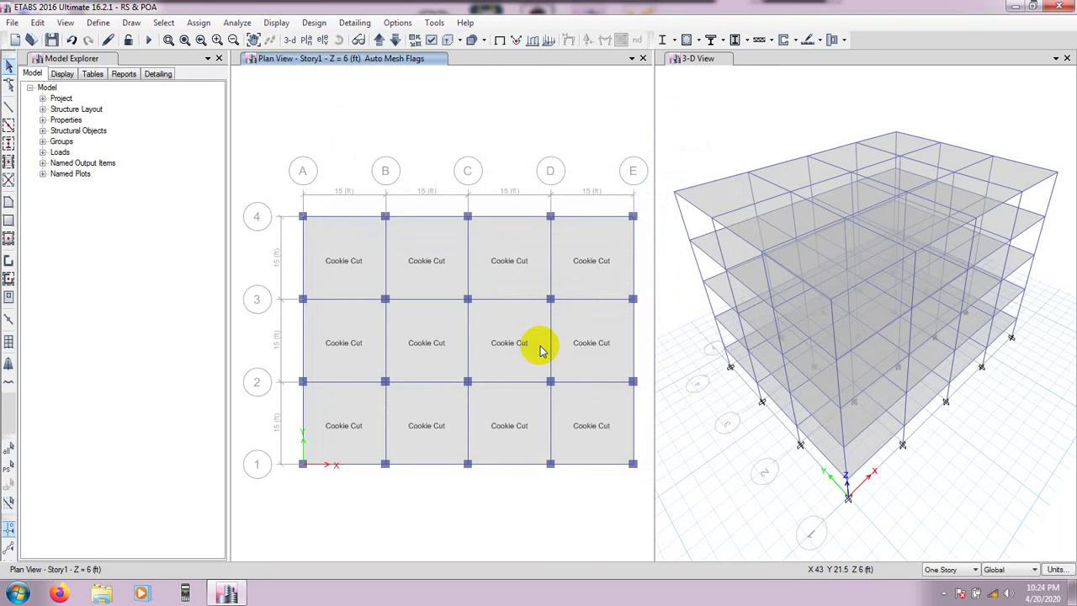